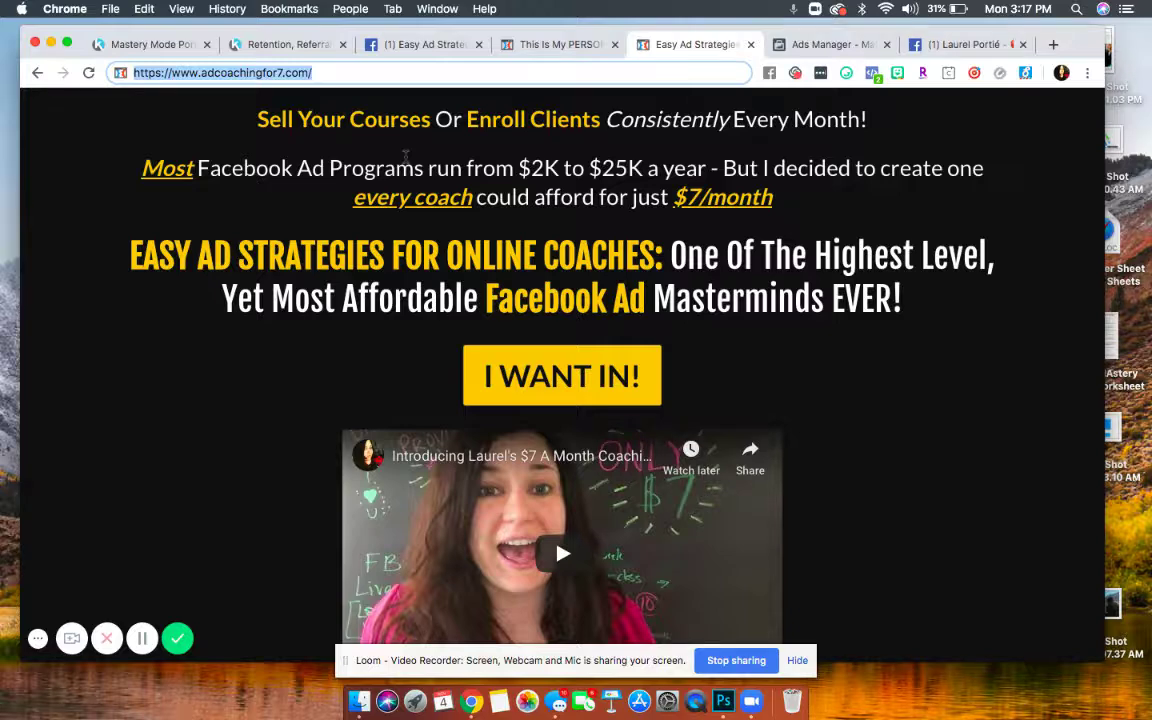
# Copy the full web address of the adcoachingfor7.com landing page.
pyautogui.click(333, 67)
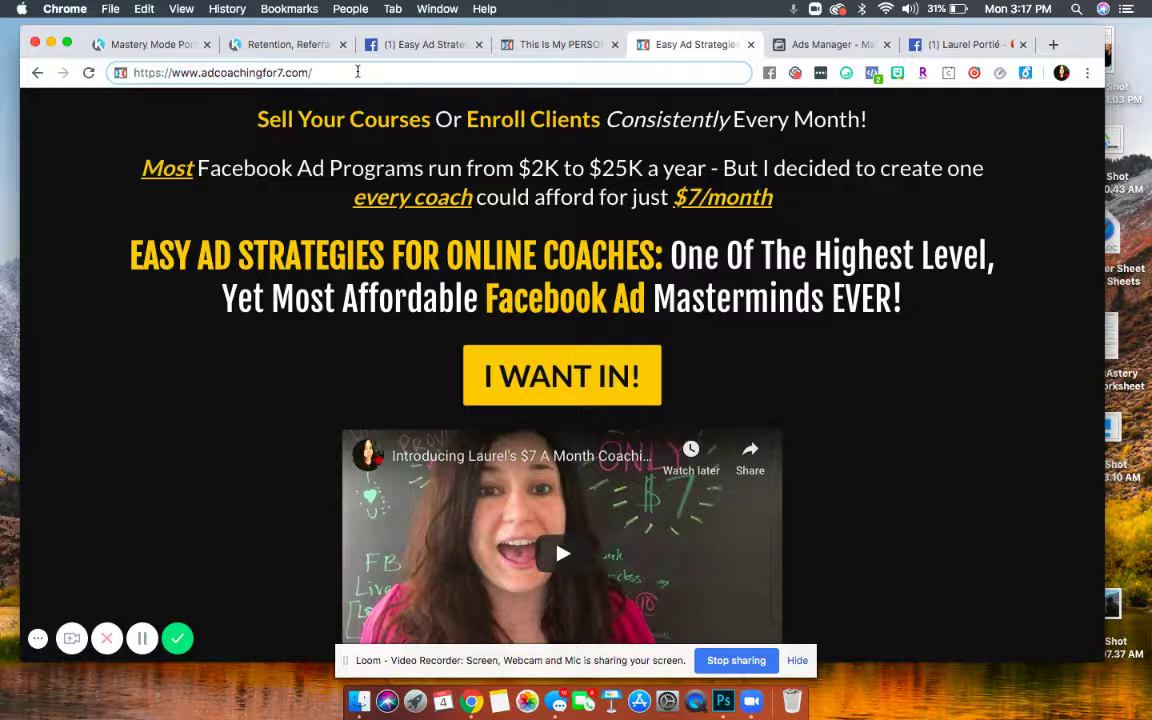
pyautogui.moveTo(357, 72); pyautogui.dragTo(151, 77)
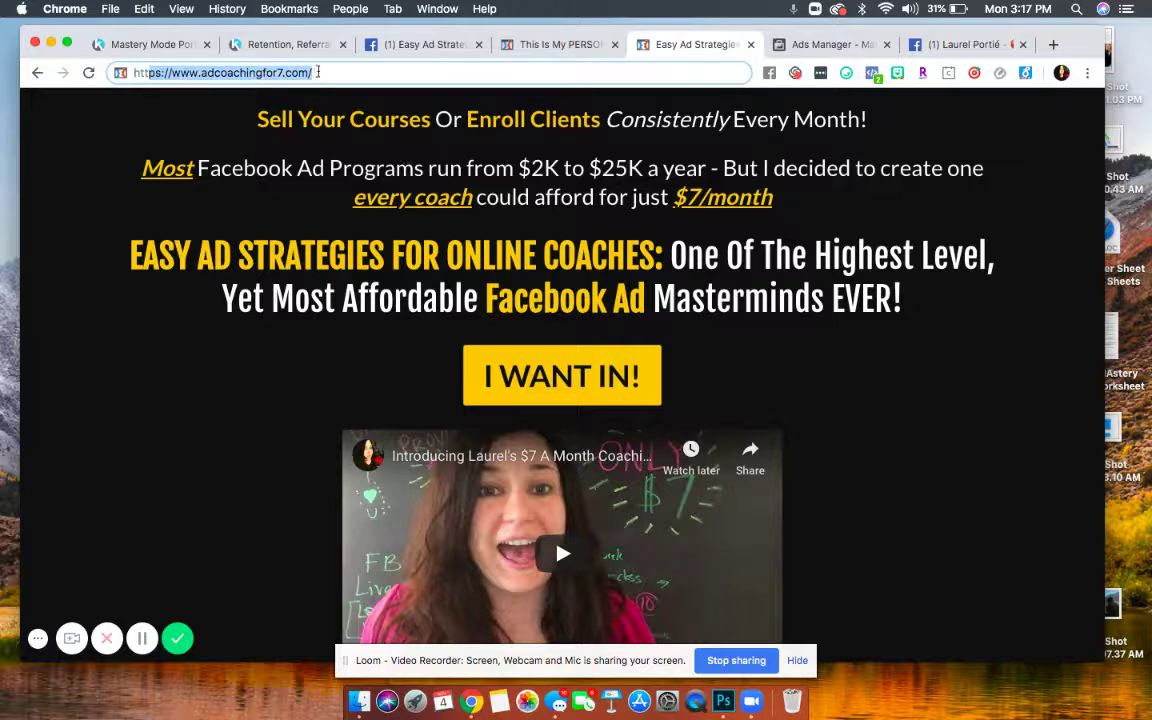
pyautogui.click(318, 71)
pyautogui.tripleClick(340, 72)
pyautogui.press('super+c')
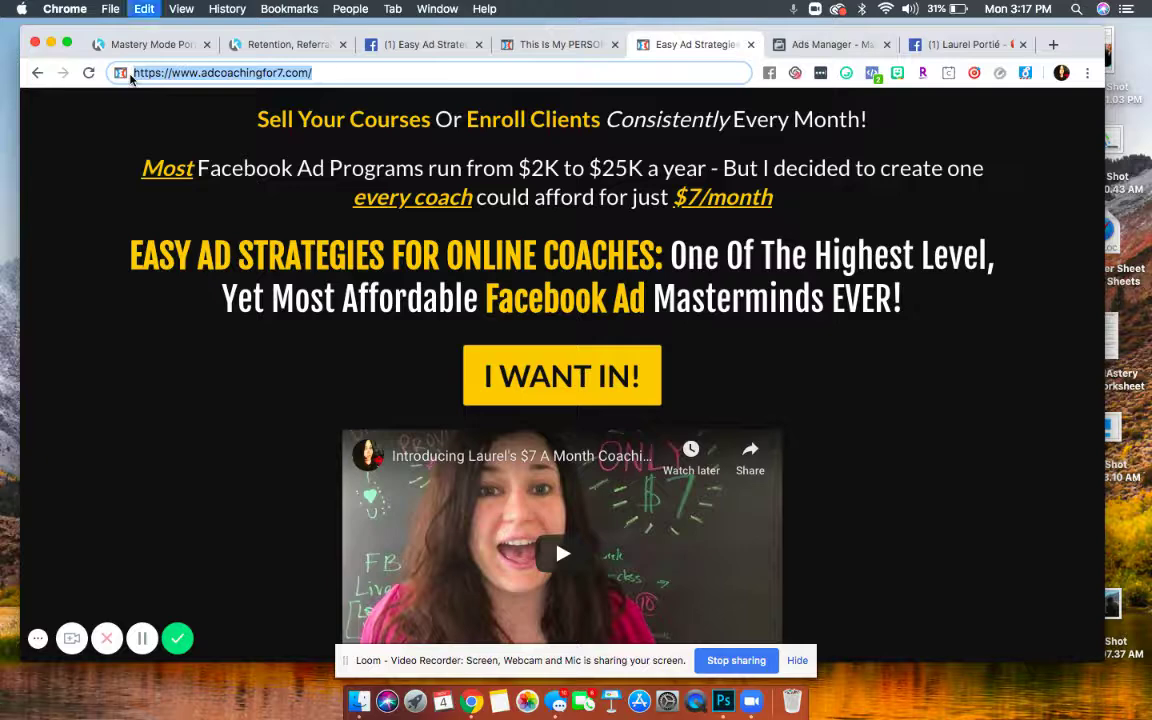
# Switch to Ads Manager and open the Audiences tool.
pyautogui.click(826, 46)
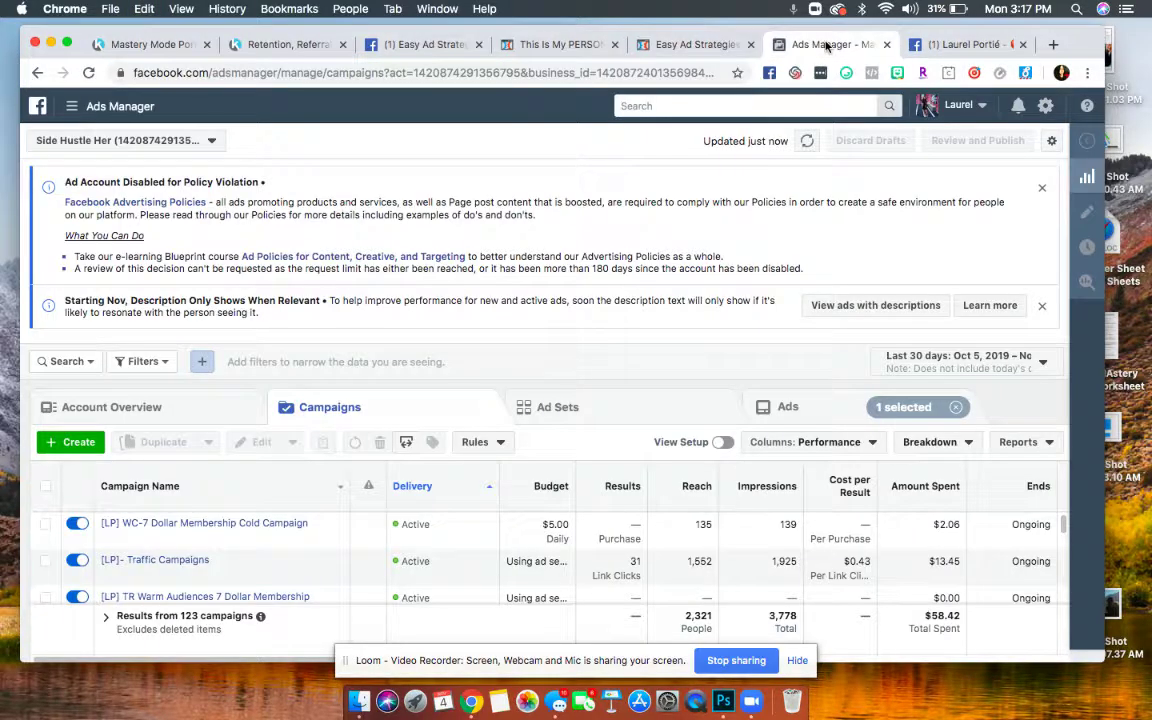
pyautogui.click(73, 118)
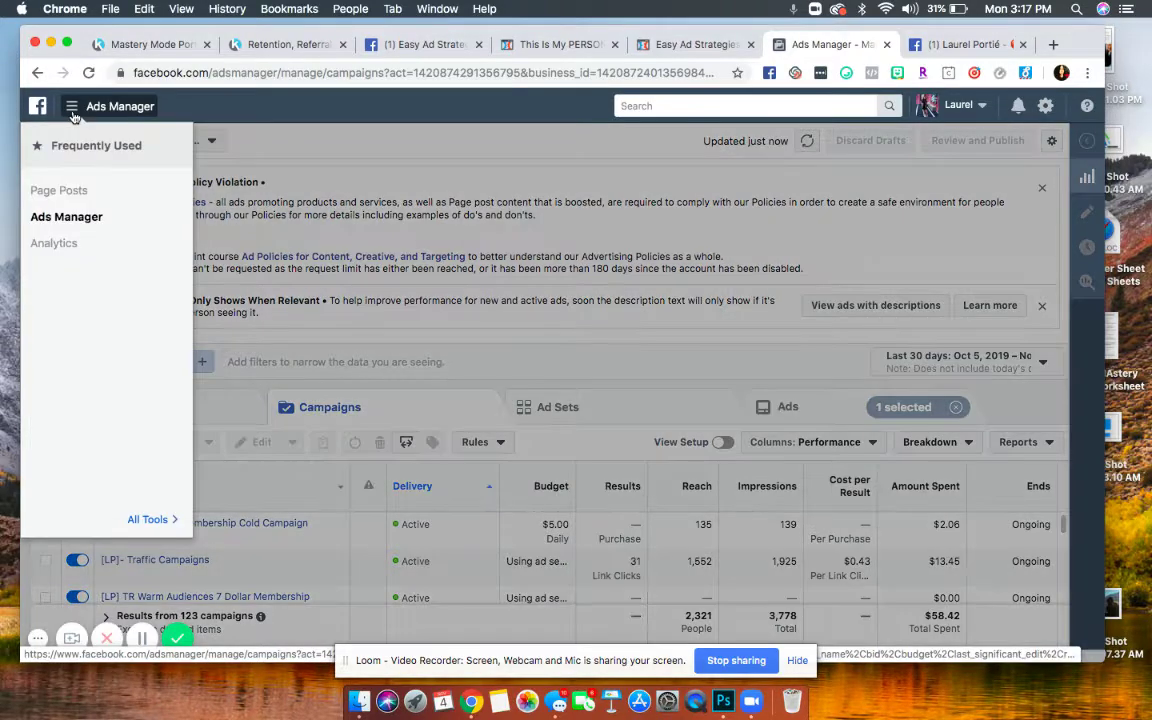
pyautogui.click(150, 519)
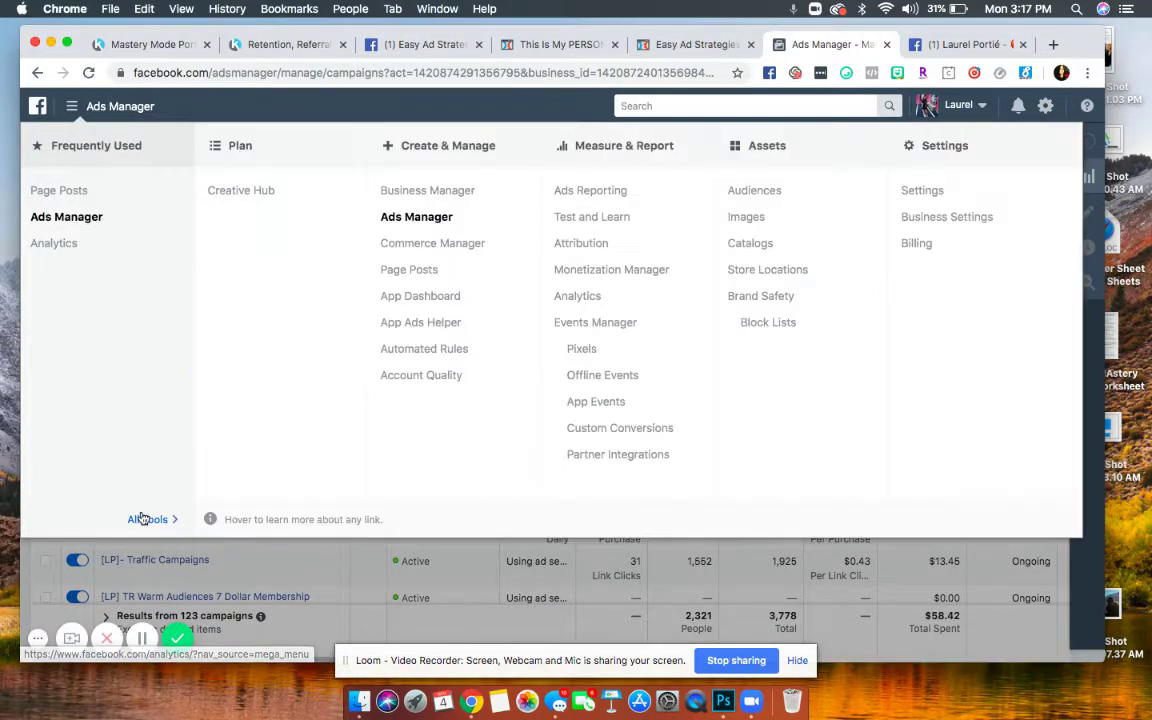
pyautogui.click(768, 192)
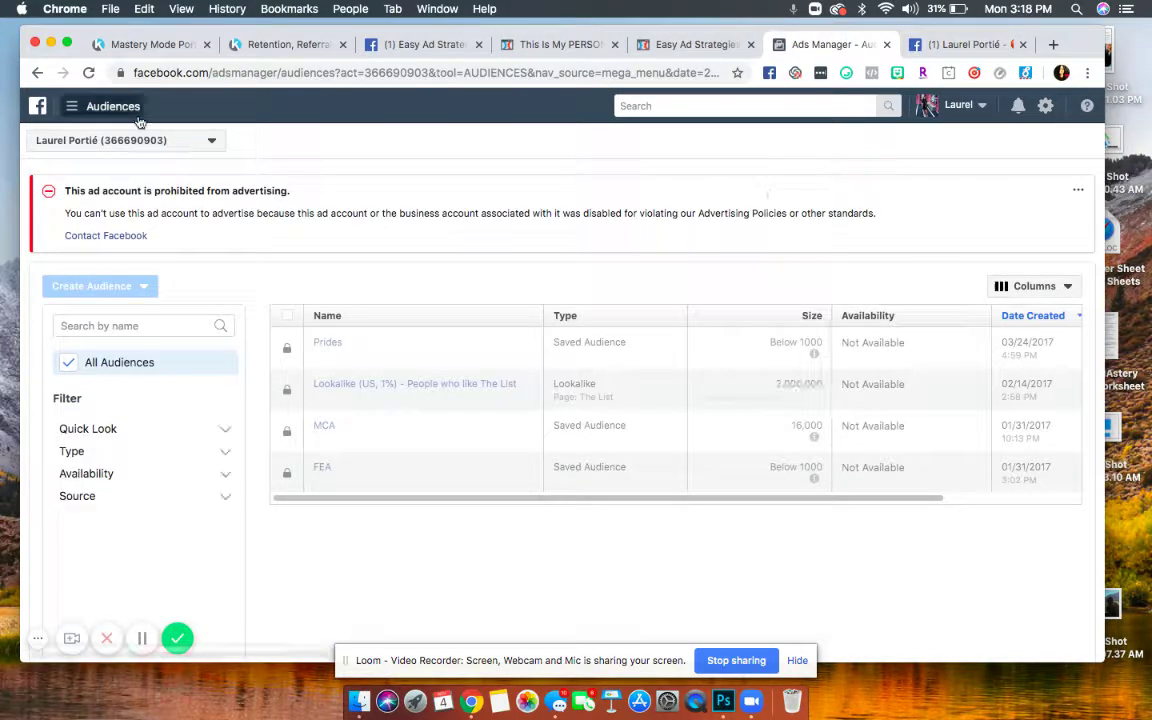
# Switch the Audiences page to the Side Hustle Her ad account by searching for "side".
pyautogui.click(186, 142)
pyautogui.write('side')
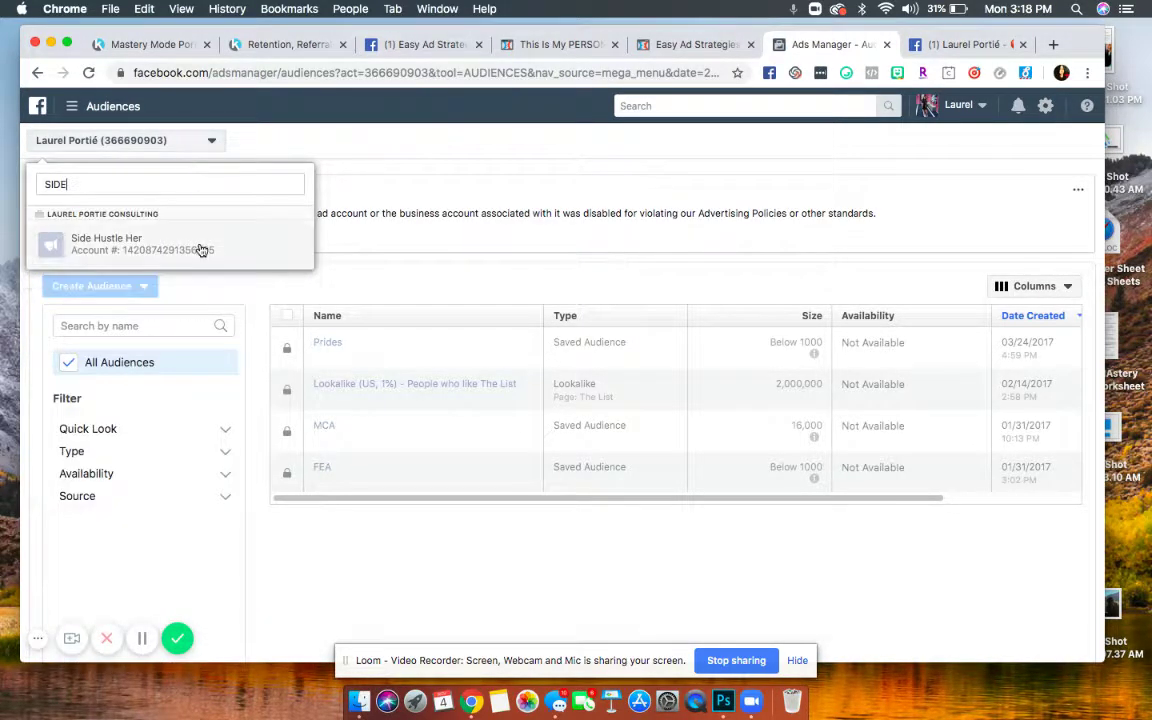
pyautogui.click(195, 248)
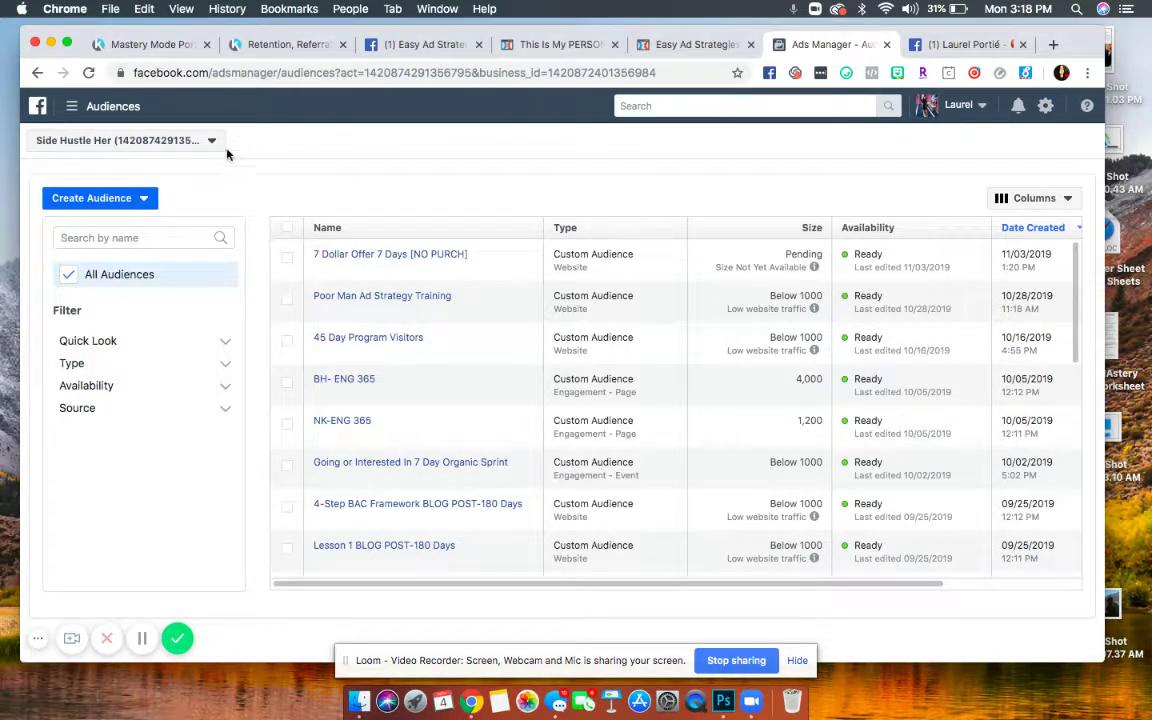
pyautogui.click(71, 106)
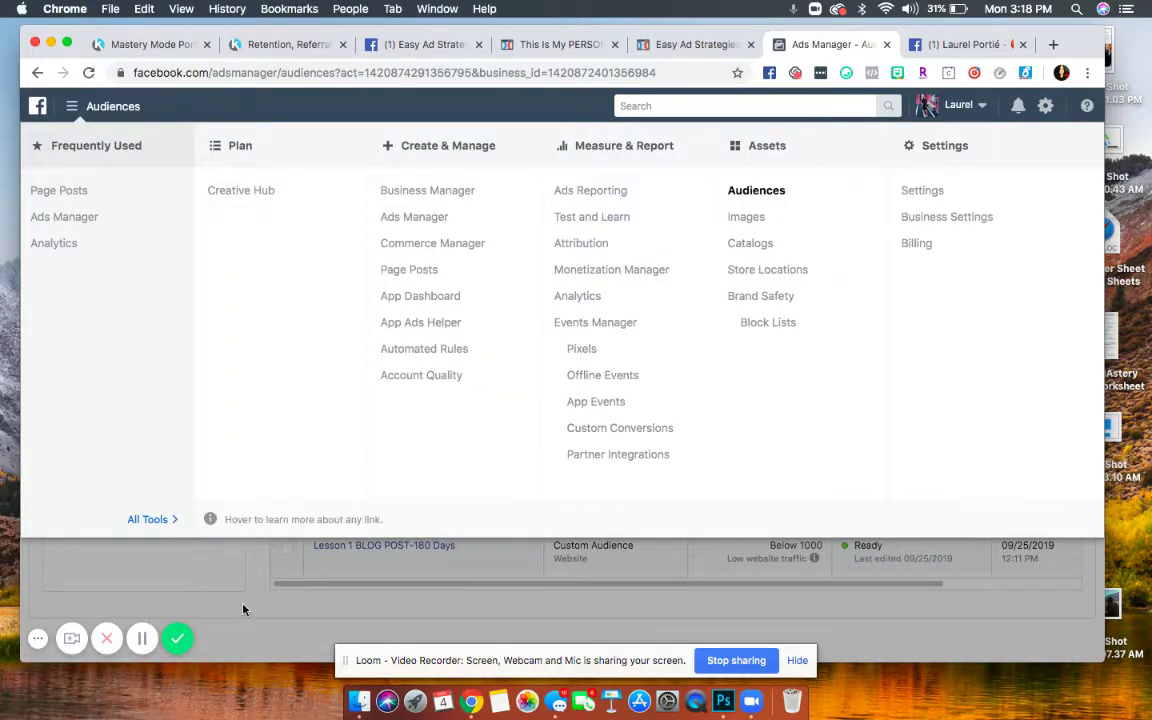
pyautogui.click(246, 604)
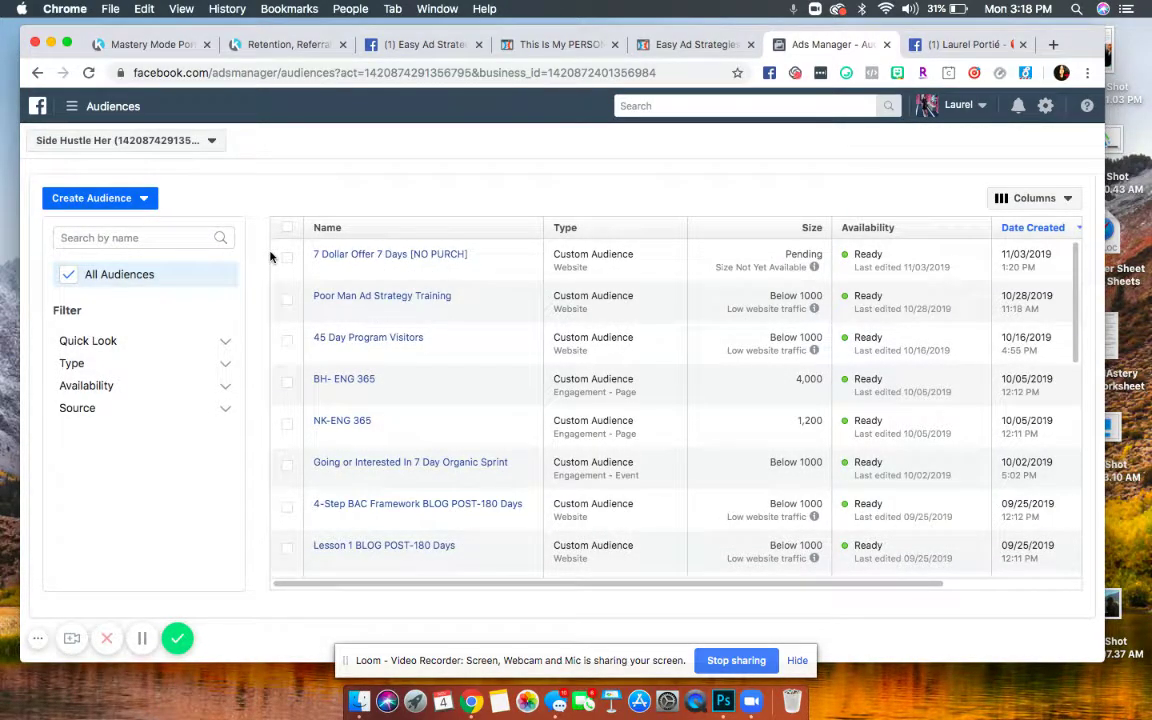
pyautogui.click(140, 199)
pyautogui.click(123, 226)
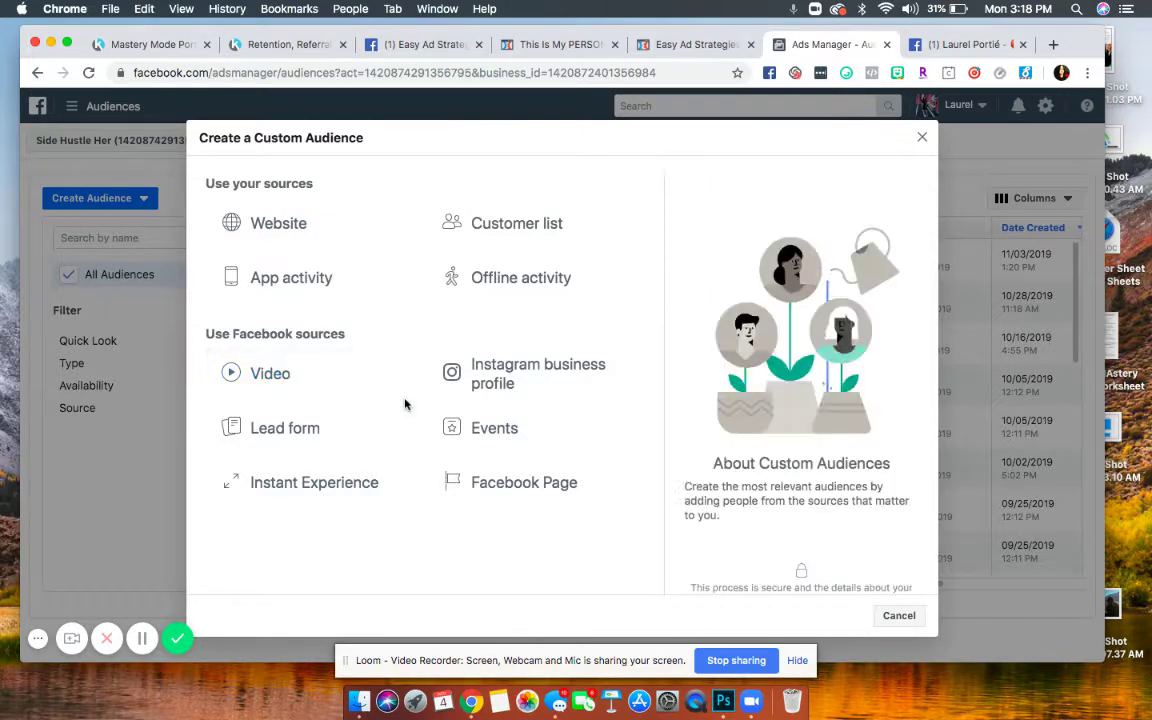
pyautogui.click(297, 230)
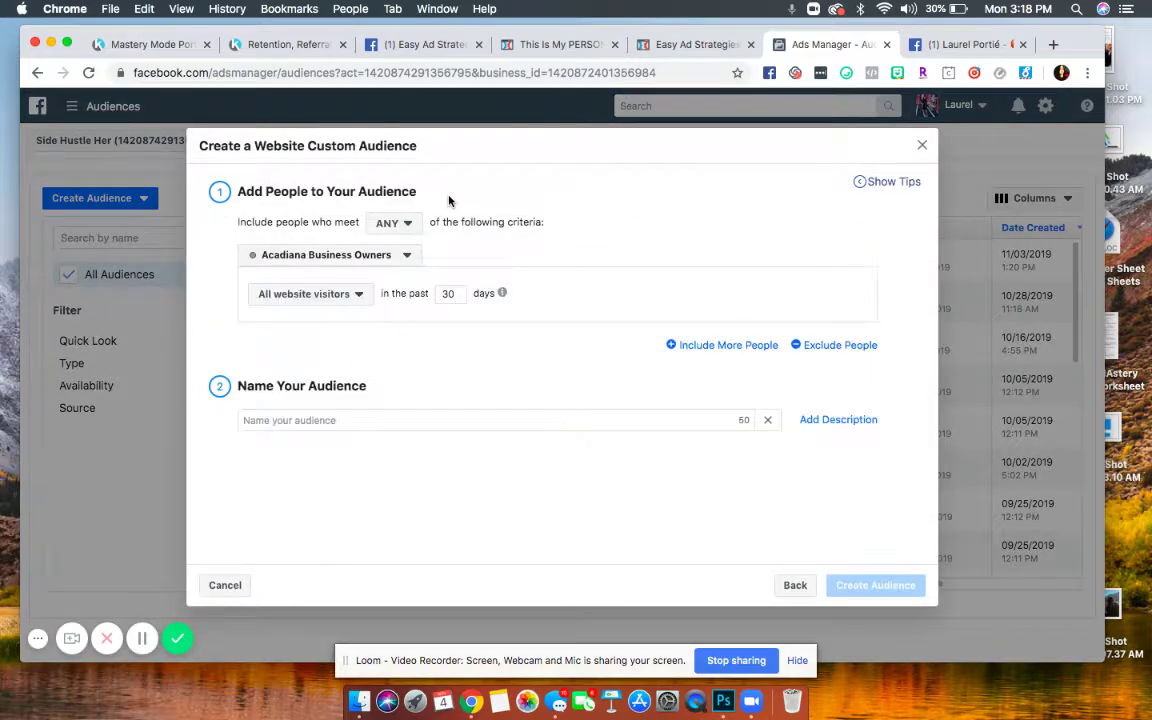
pyautogui.click(406, 255)
pyautogui.click(348, 395)
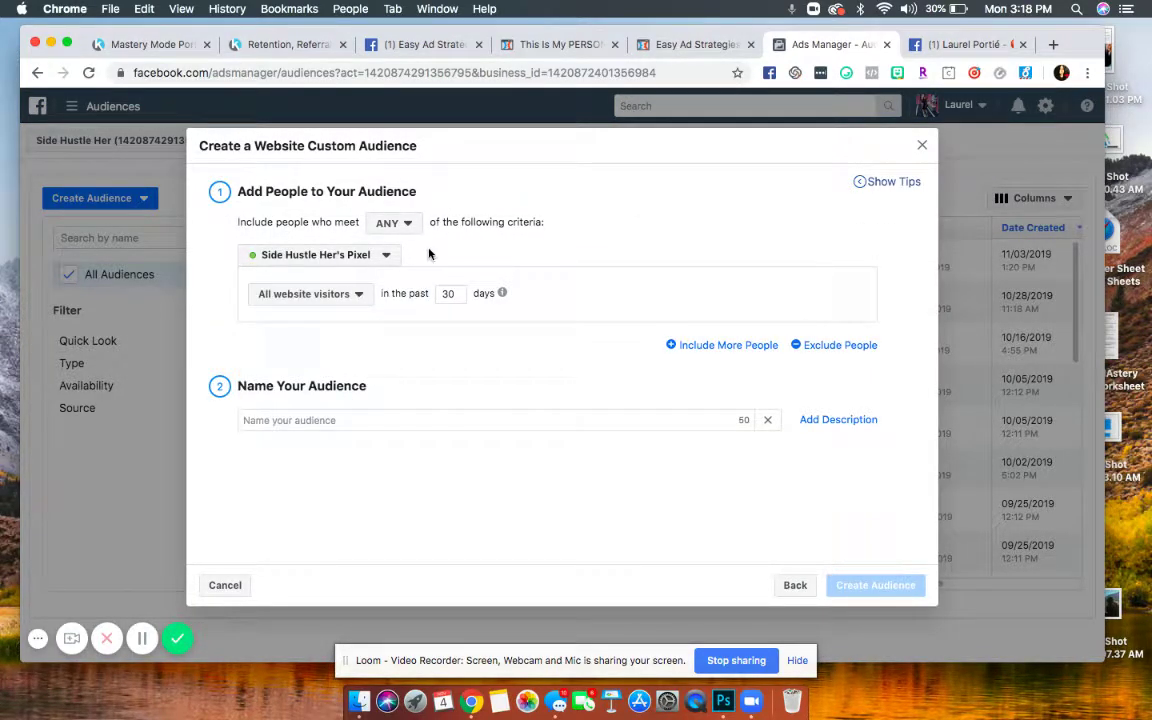
pyautogui.click(359, 296)
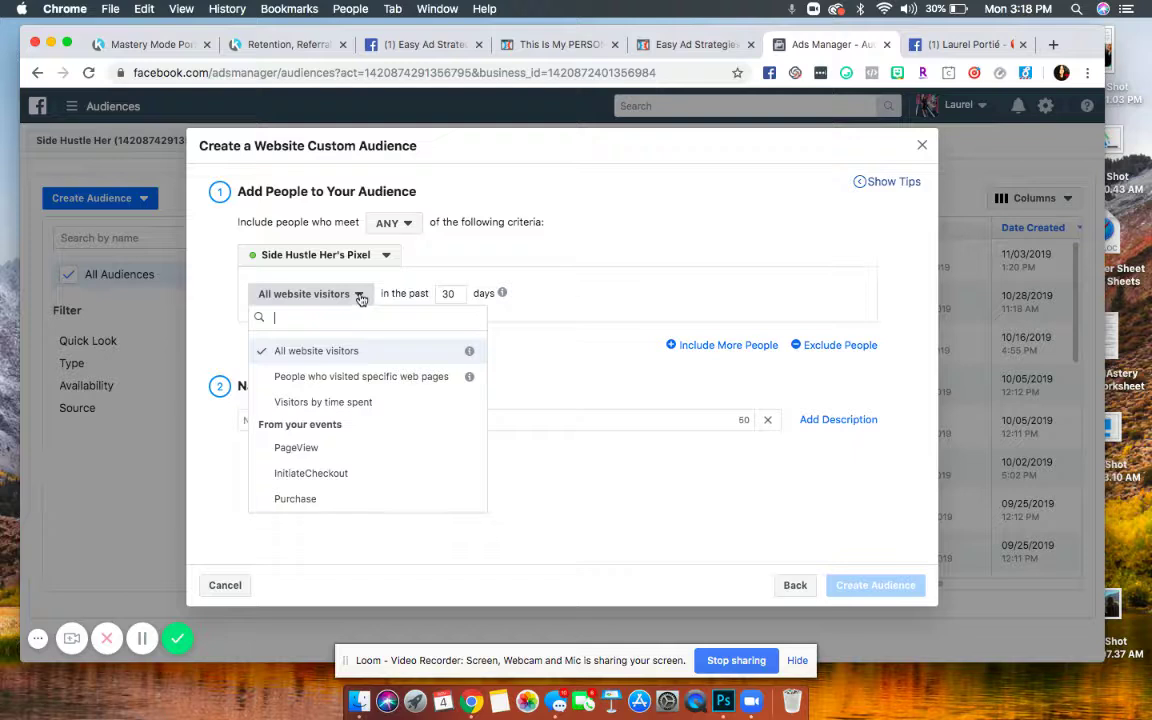
pyautogui.click(330, 376)
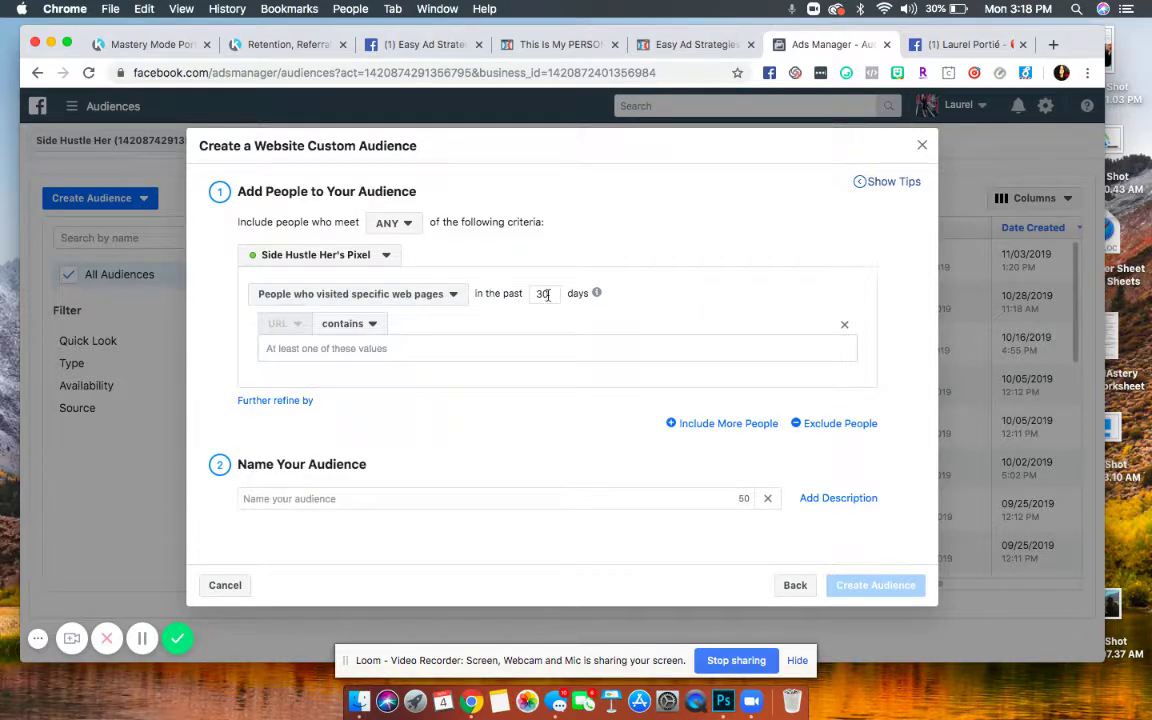
pyautogui.moveTo(549, 294); pyautogui.dragTo(539, 295)
pyautogui.click(465, 352)
pyautogui.press('super+v')
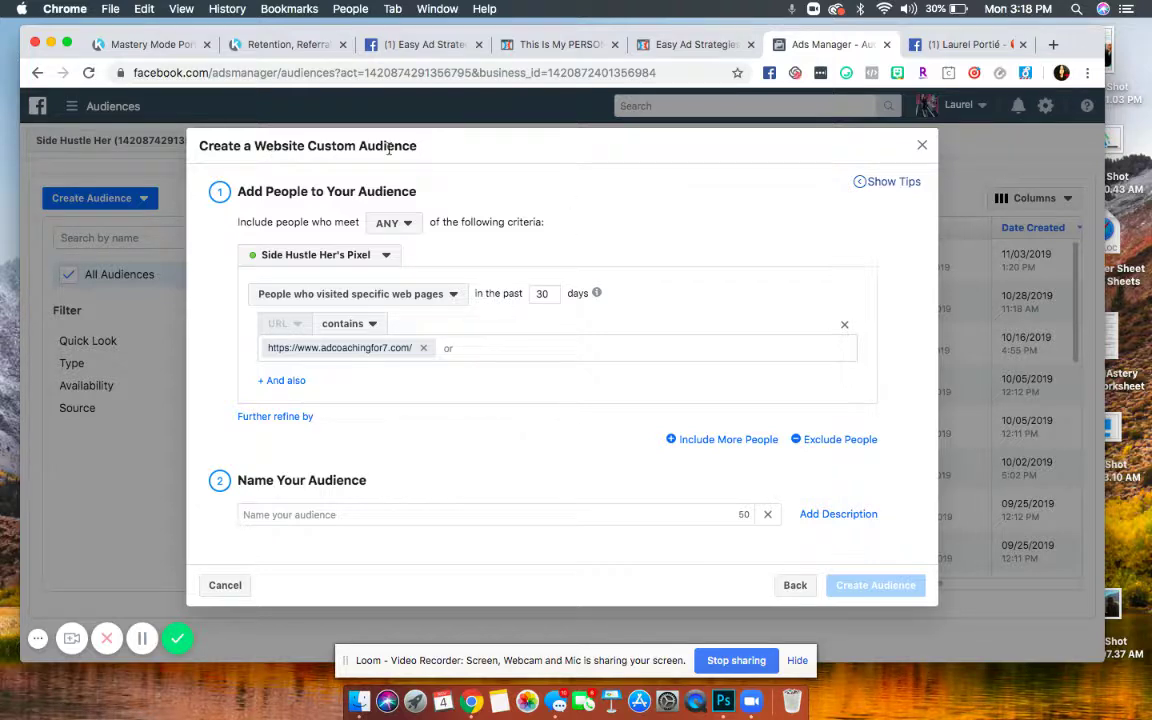
# Name the audience VISITED 7 DOLLAR OFFER and close the form without creating it.
pyautogui.click(388, 257)
pyautogui.click(388, 257)
pyautogui.click(355, 514)
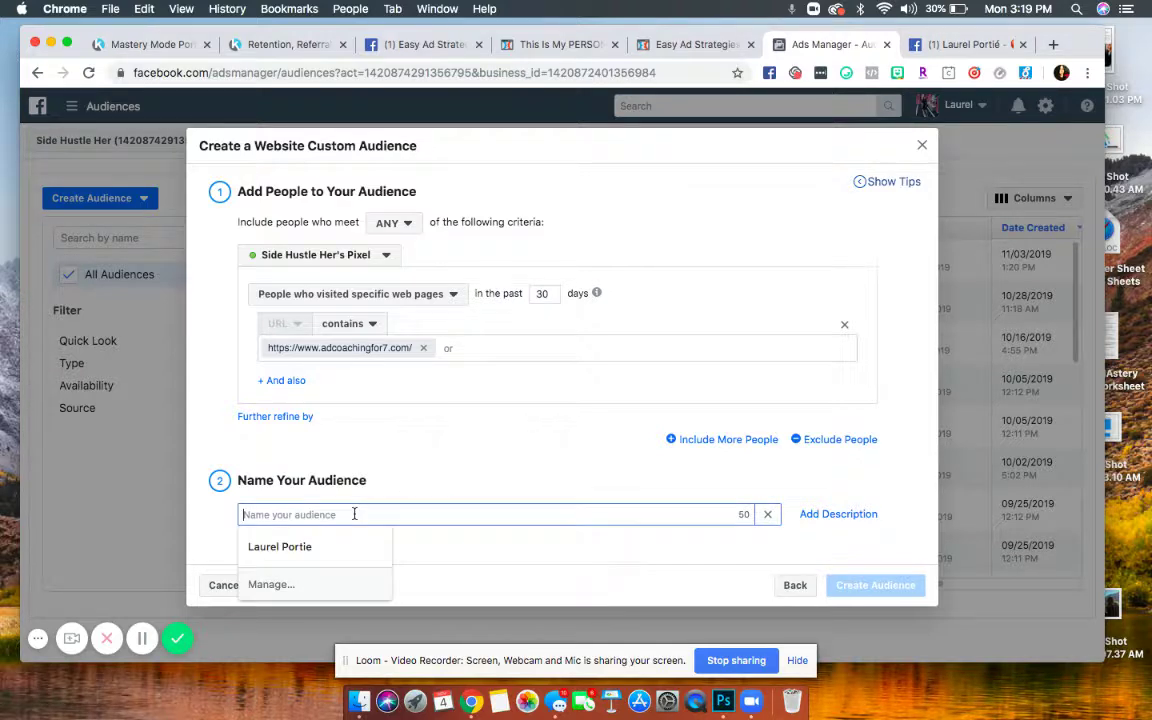
pyautogui.write('VISITED')
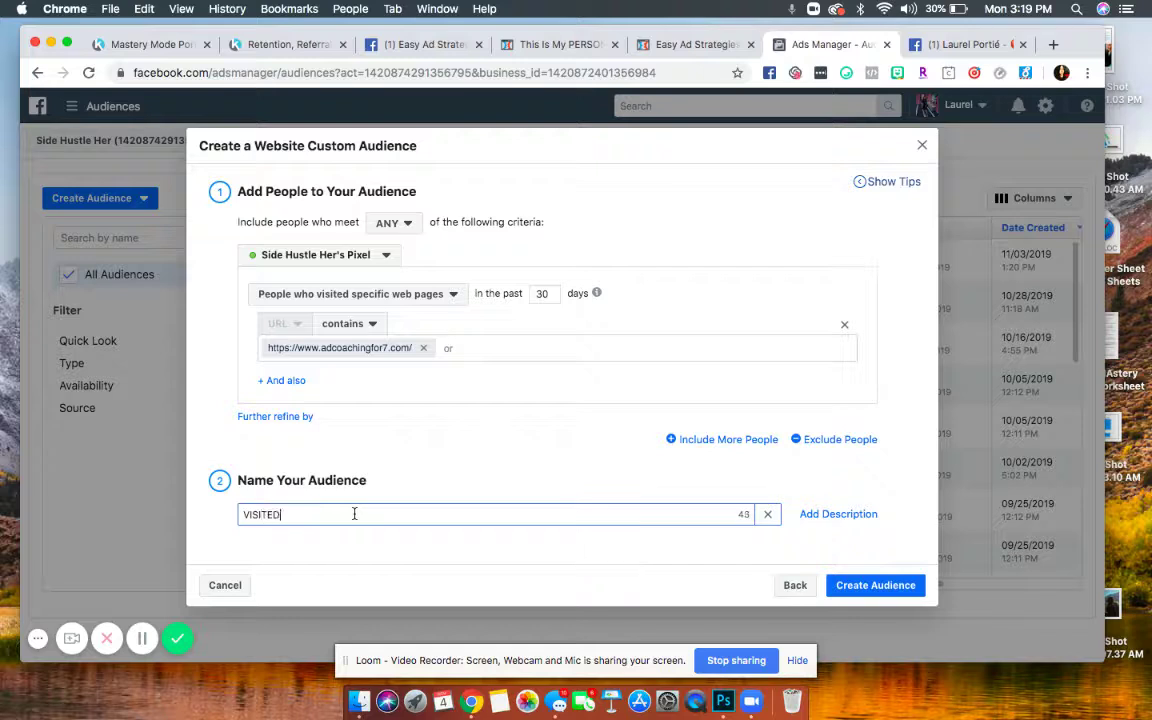
pyautogui.write(' 7 DOLLAR OFFER')
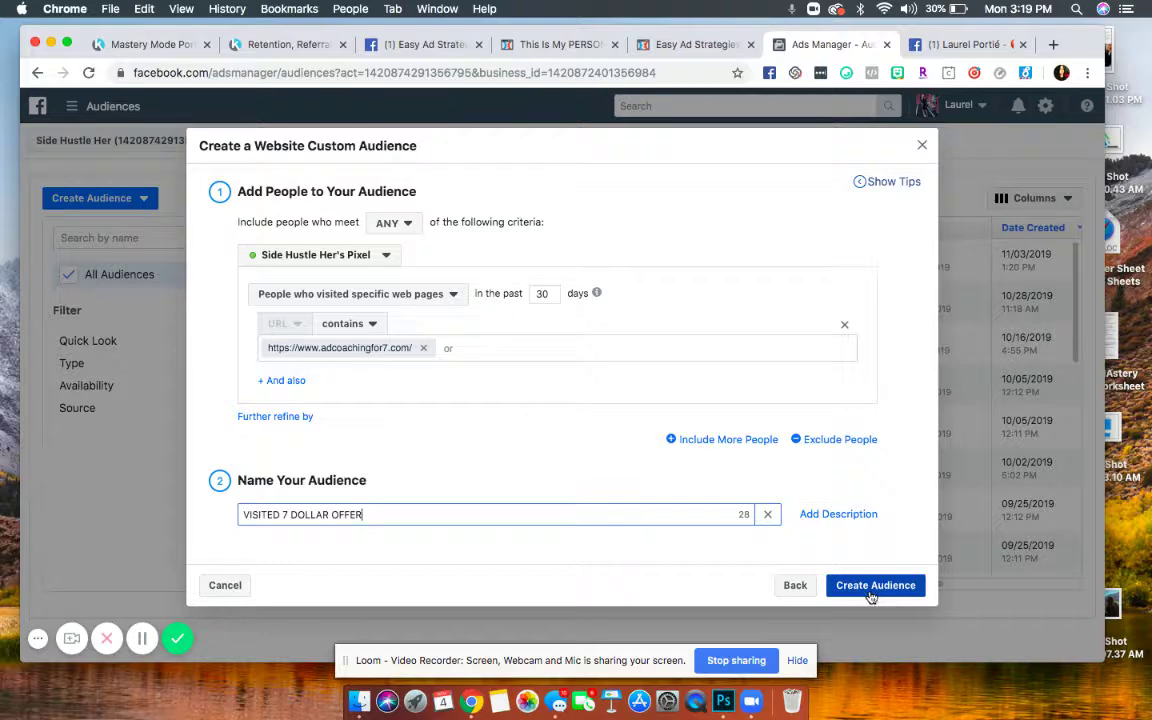
pyautogui.click(916, 147)
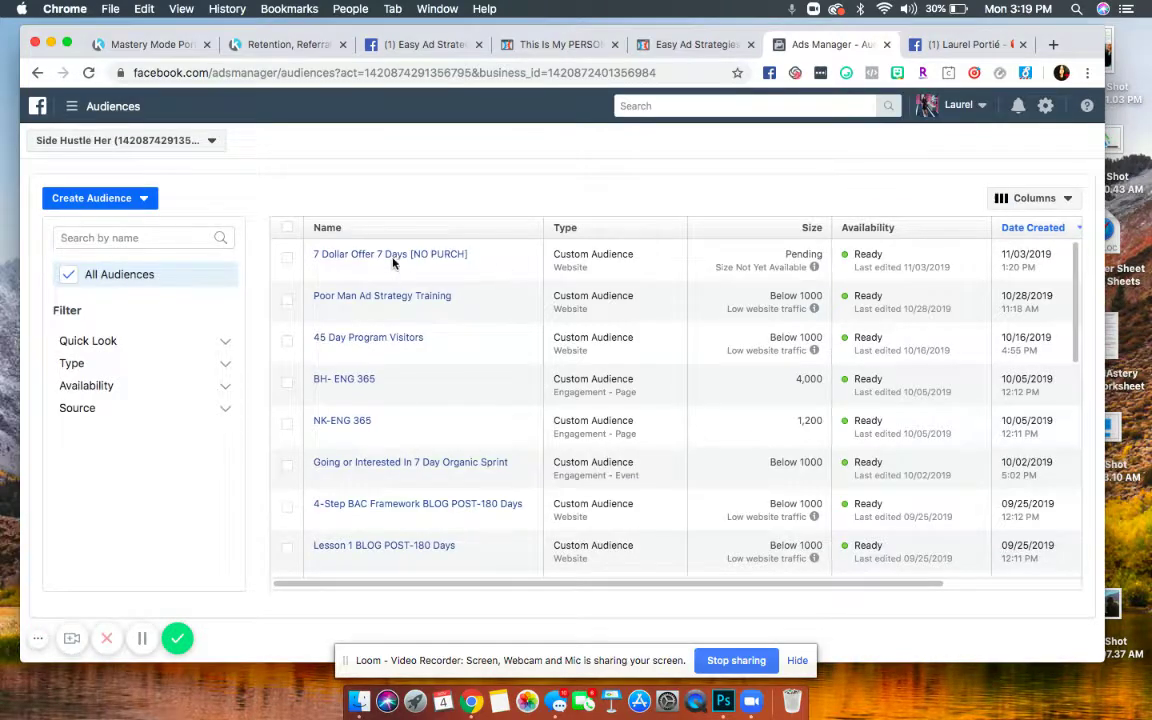
# Check the rules of the 7 Dollar Offer 7 Days [NO PURCH] audience and return to Ads Manager.
pyautogui.moveTo(391, 259)
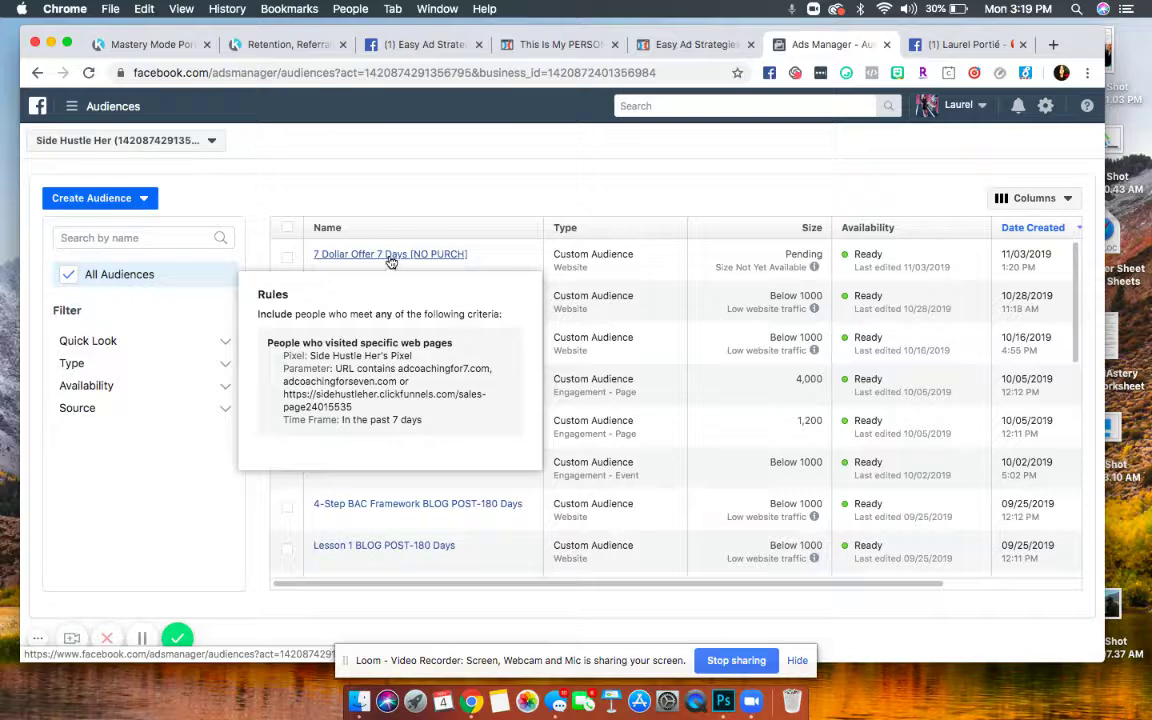
pyautogui.click(73, 112)
pyautogui.click(56, 222)
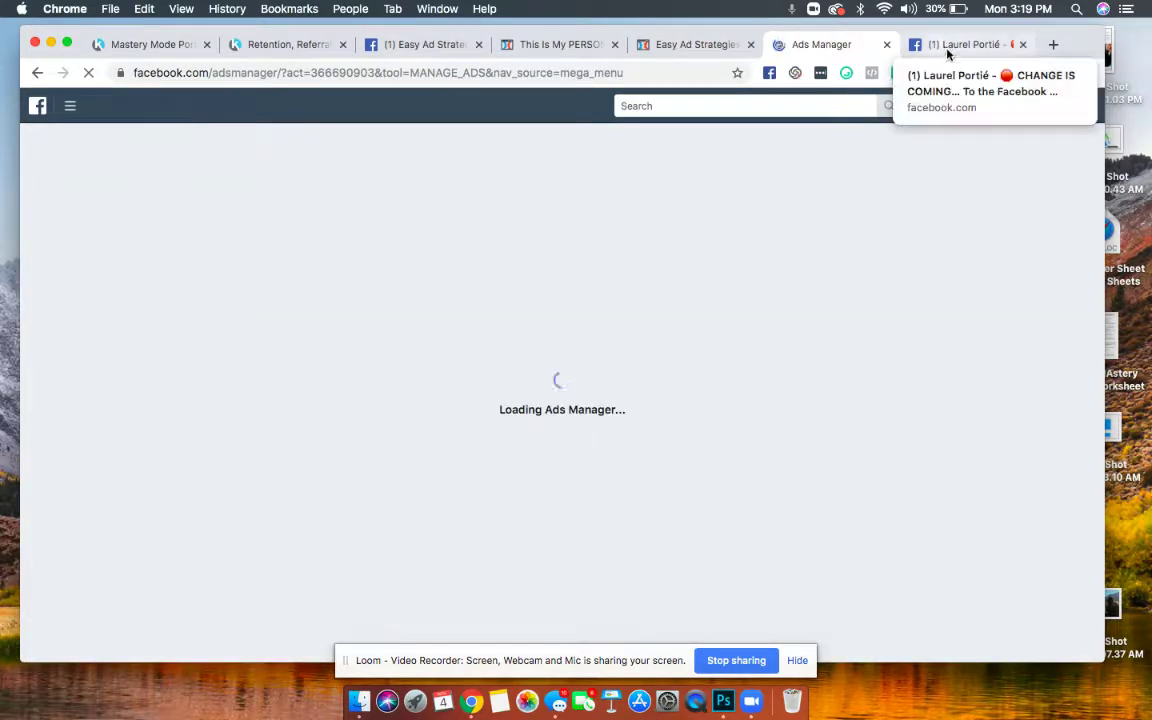
# Open the Facebook post promoting the $7/month coaching program and review its text and link preview.
pyautogui.click(948, 47)
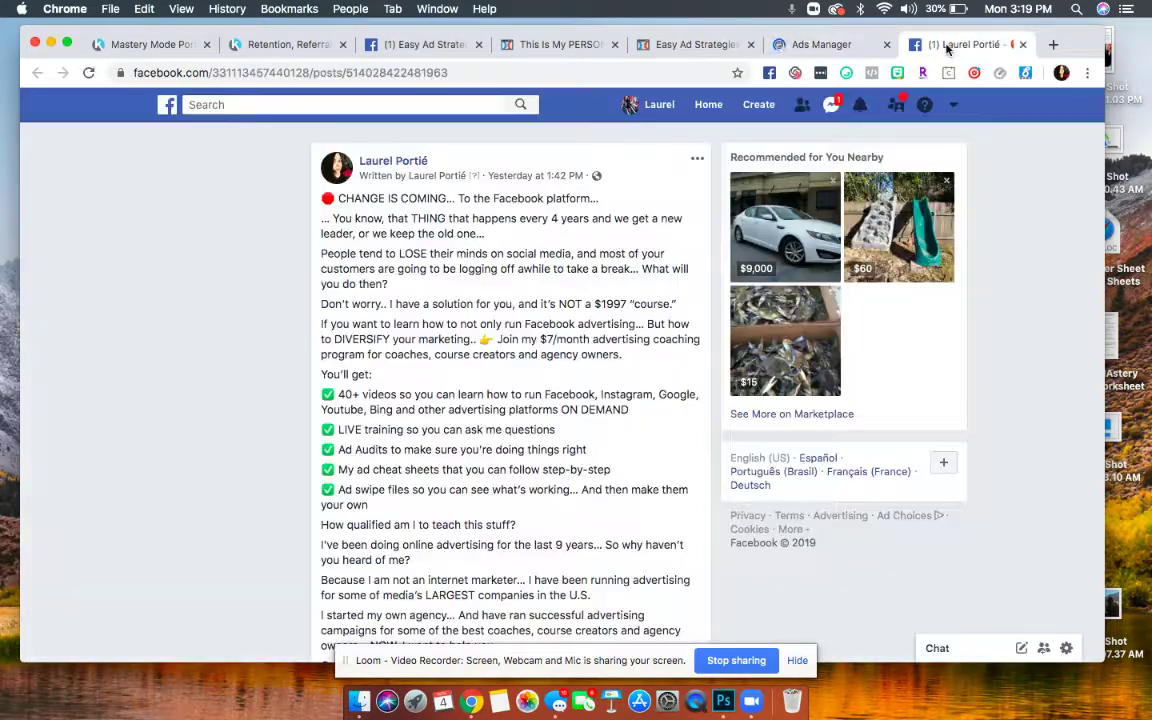
pyautogui.scroll(-1, 1028, 313)
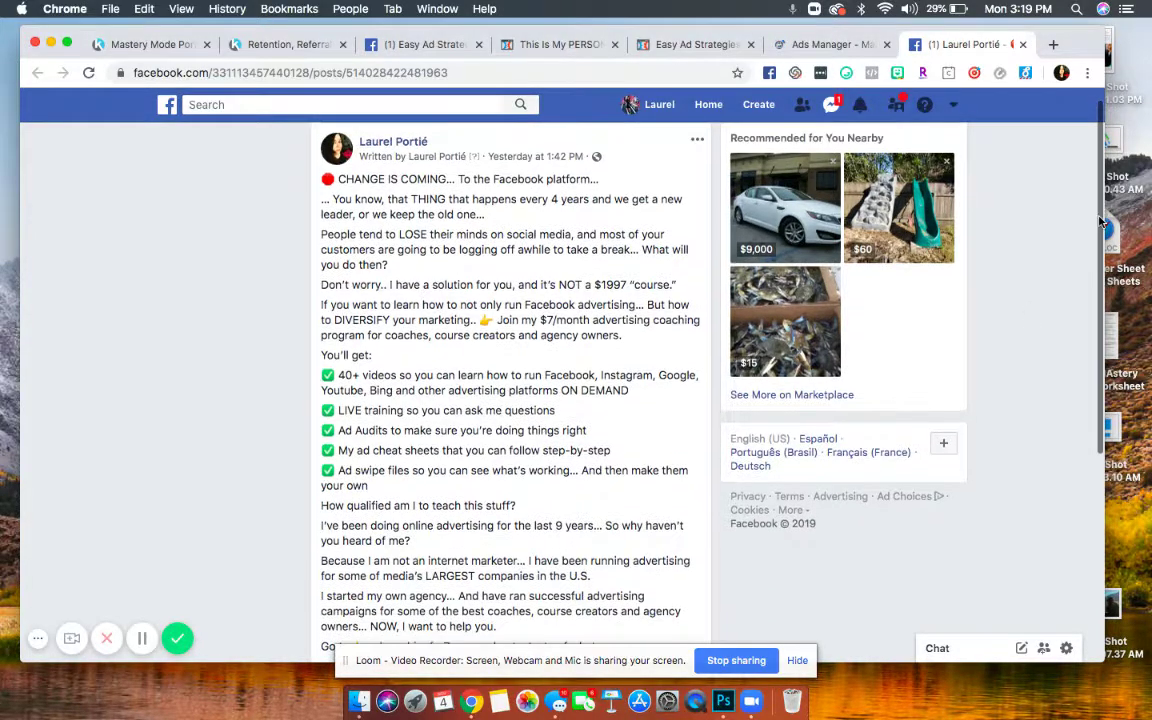
pyautogui.scroll(-1, 1100, 225)
pyautogui.scroll(-5, 1100, 232)
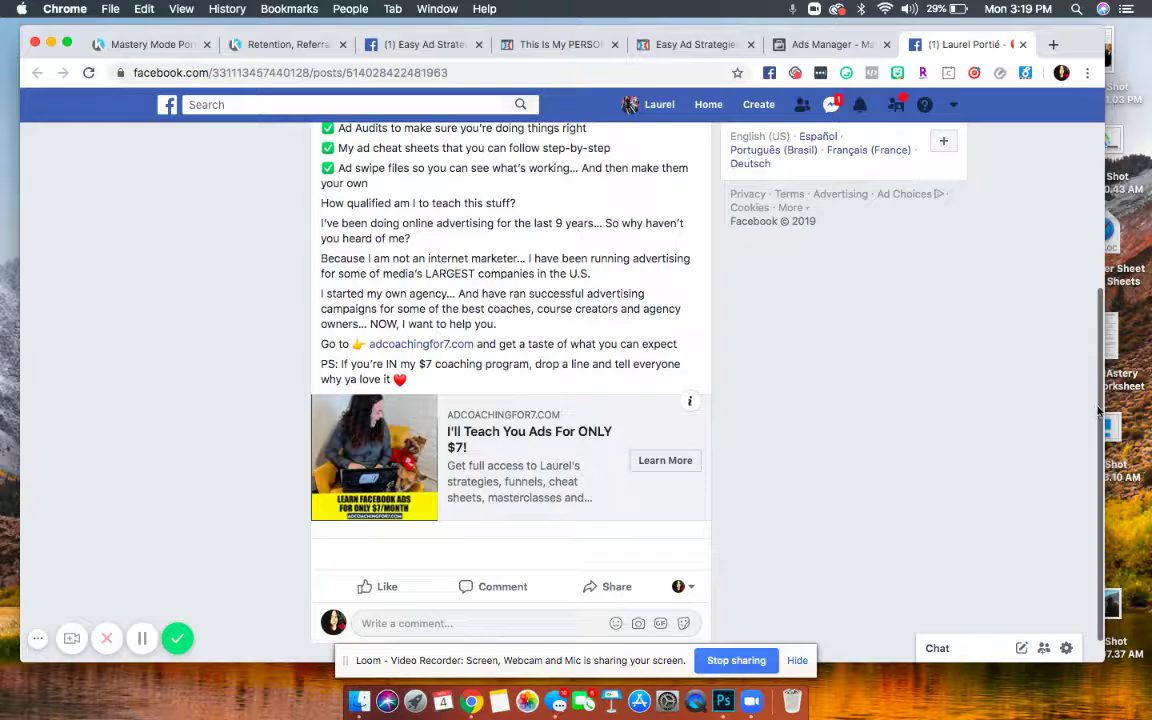
pyautogui.moveTo(1098, 410); pyautogui.dragTo(1090, 205)
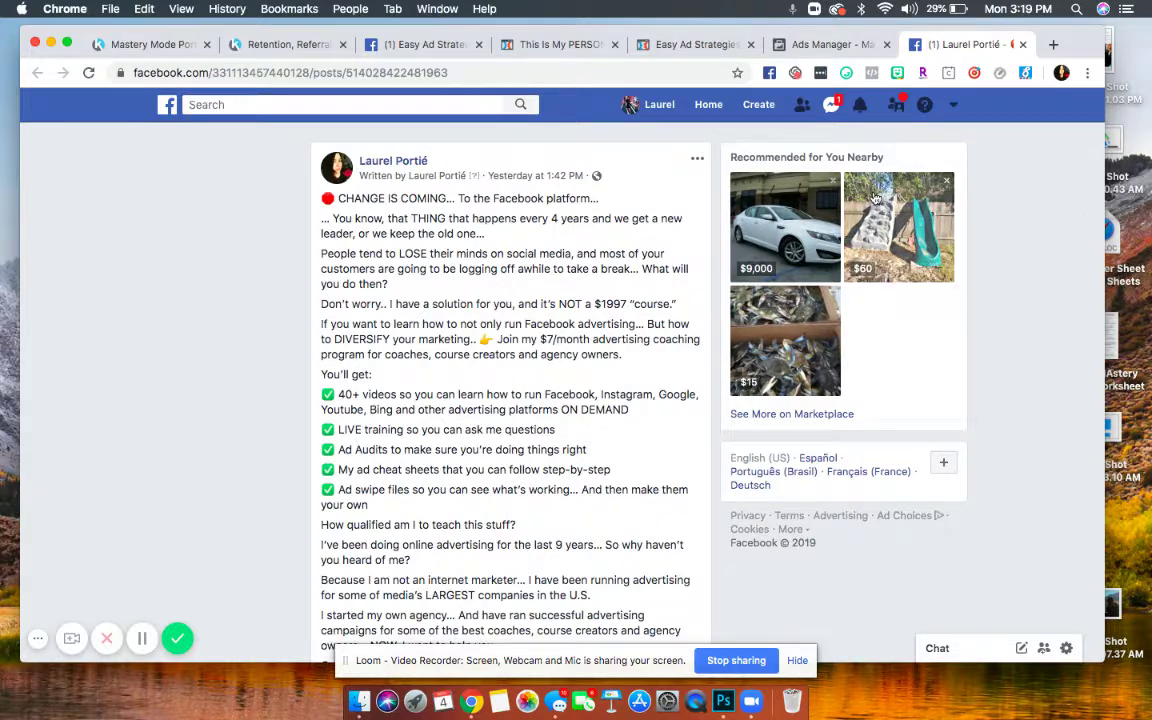
# Switch Ads Manager to the Side Hustle Her ad account and dismiss the policy violation notice.
pyautogui.click(820, 44)
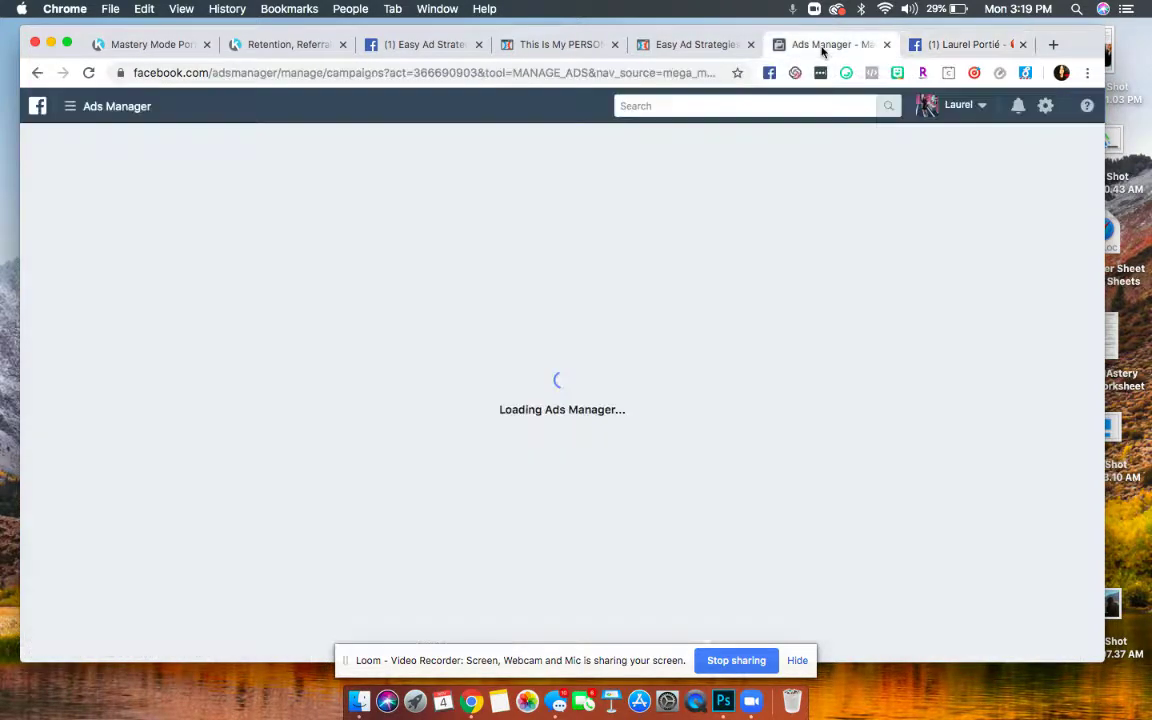
pyautogui.click(193, 142)
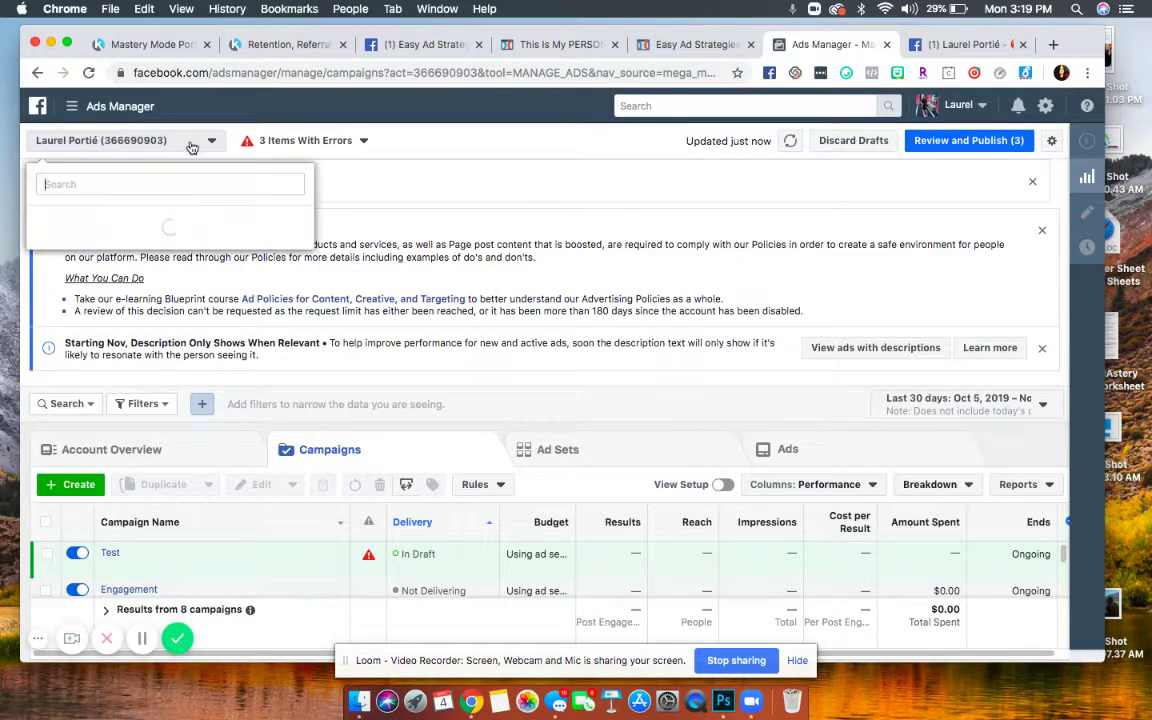
pyautogui.write('Sid')
pyautogui.click(207, 248)
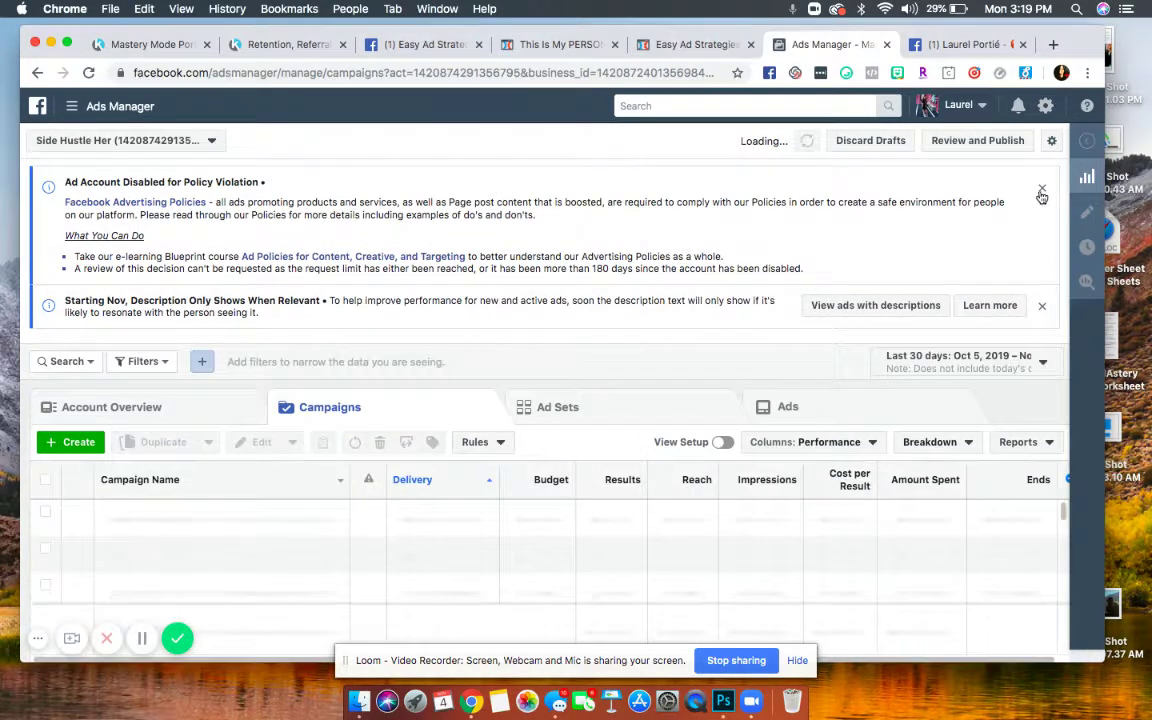
pyautogui.click(1041, 187)
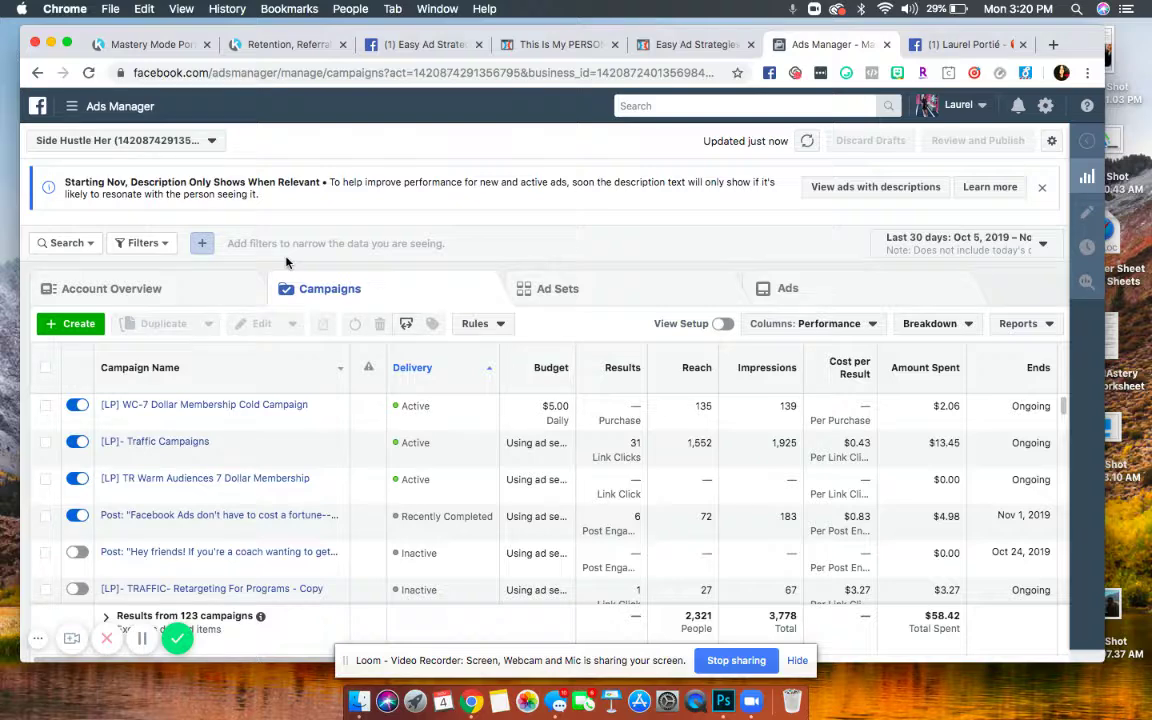
# Create a new campaign draft named 7 Dollar Retargeting Campaign.
pyautogui.click(80, 330)
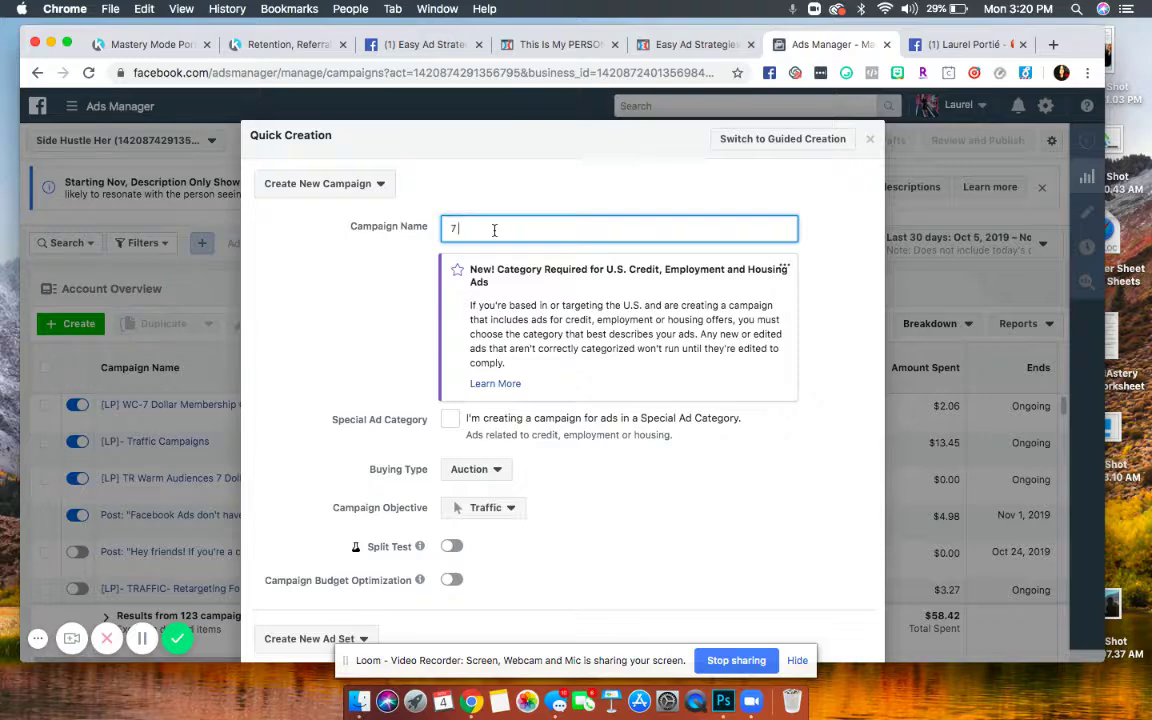
pyautogui.write('Dollar Retargeting Campaign')
pyautogui.click(748, 489)
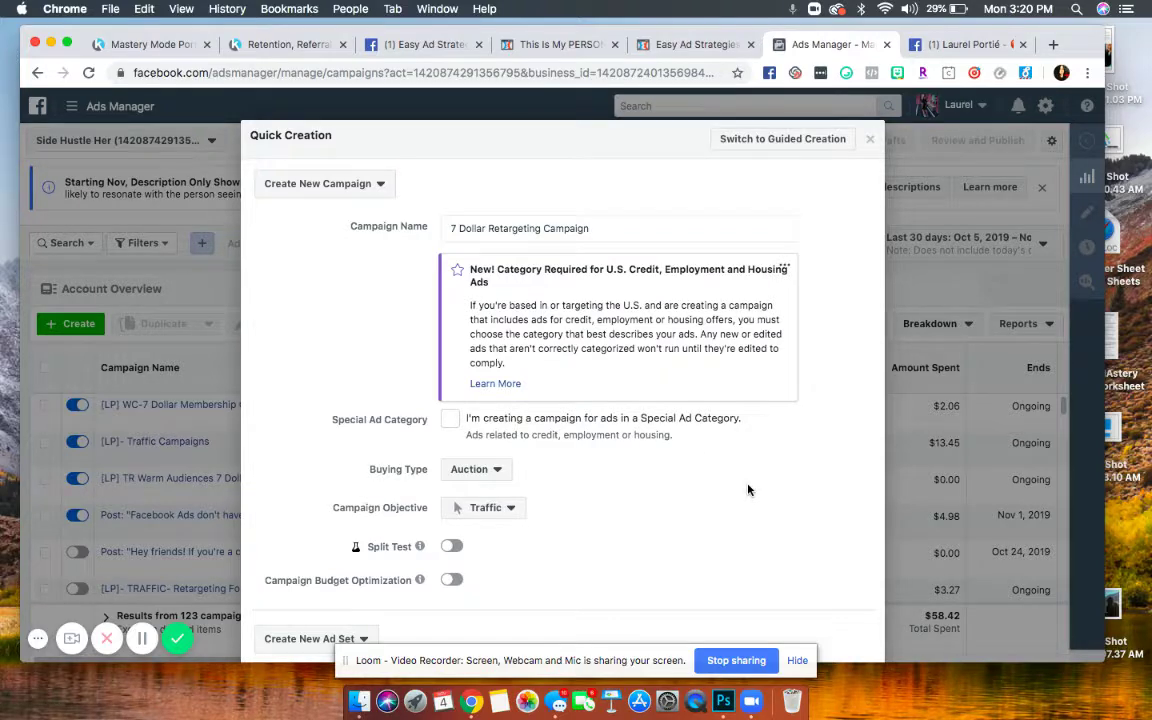
# Set the objective of the 7 Dollar Retargeting Campaign to Reach.
pyautogui.scroll(-3, 748, 490)
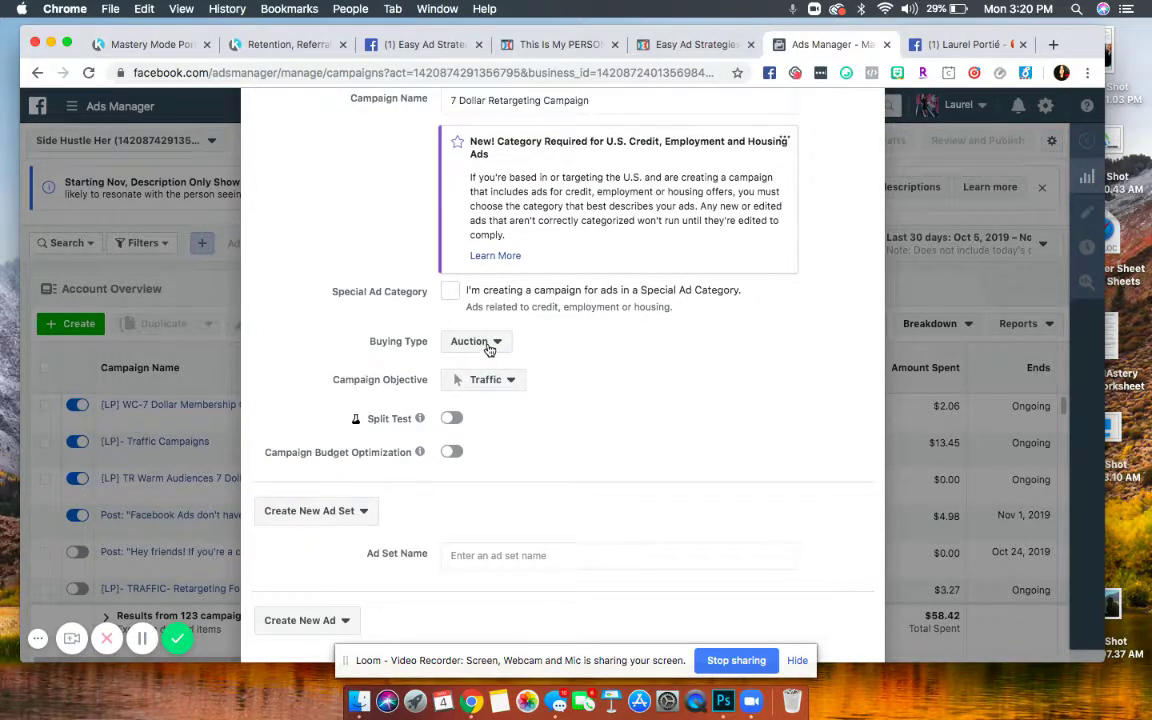
pyautogui.click(515, 382)
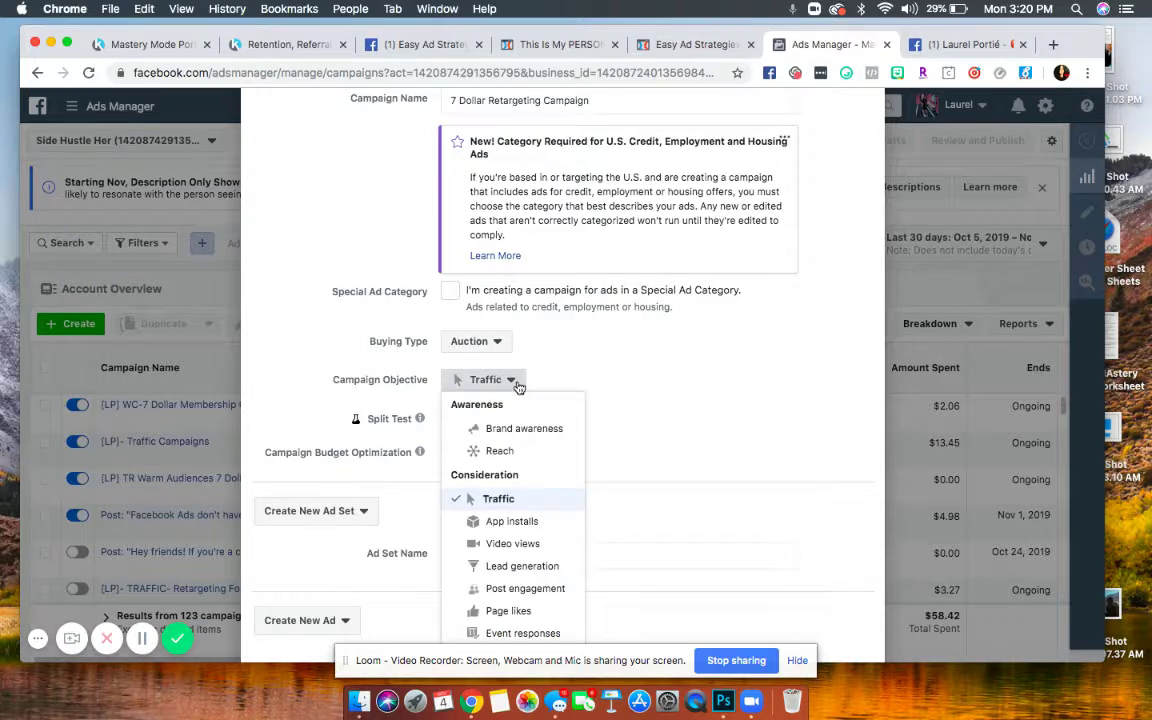
pyautogui.click(512, 451)
pyautogui.scroll(-2, 634, 412)
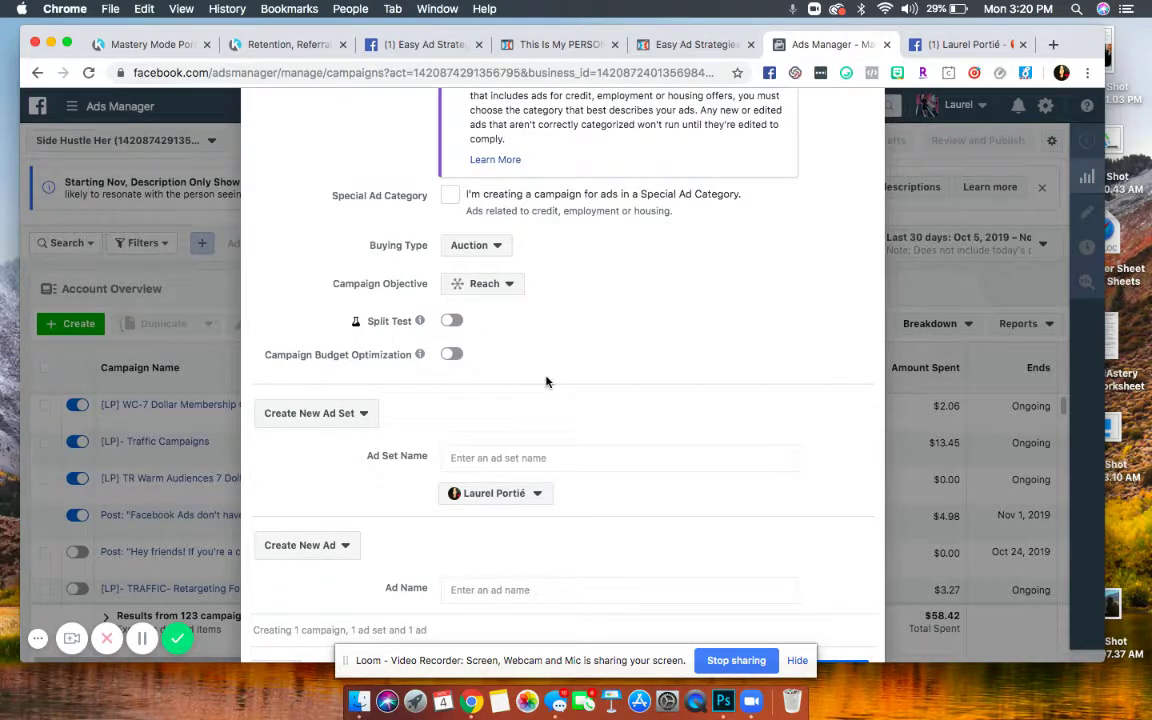
# Name the new ad set Visited 7 Dollar Offer: Img Ramone, checking the image in the $7 coaching post.
pyautogui.scroll(-1, 546, 381)
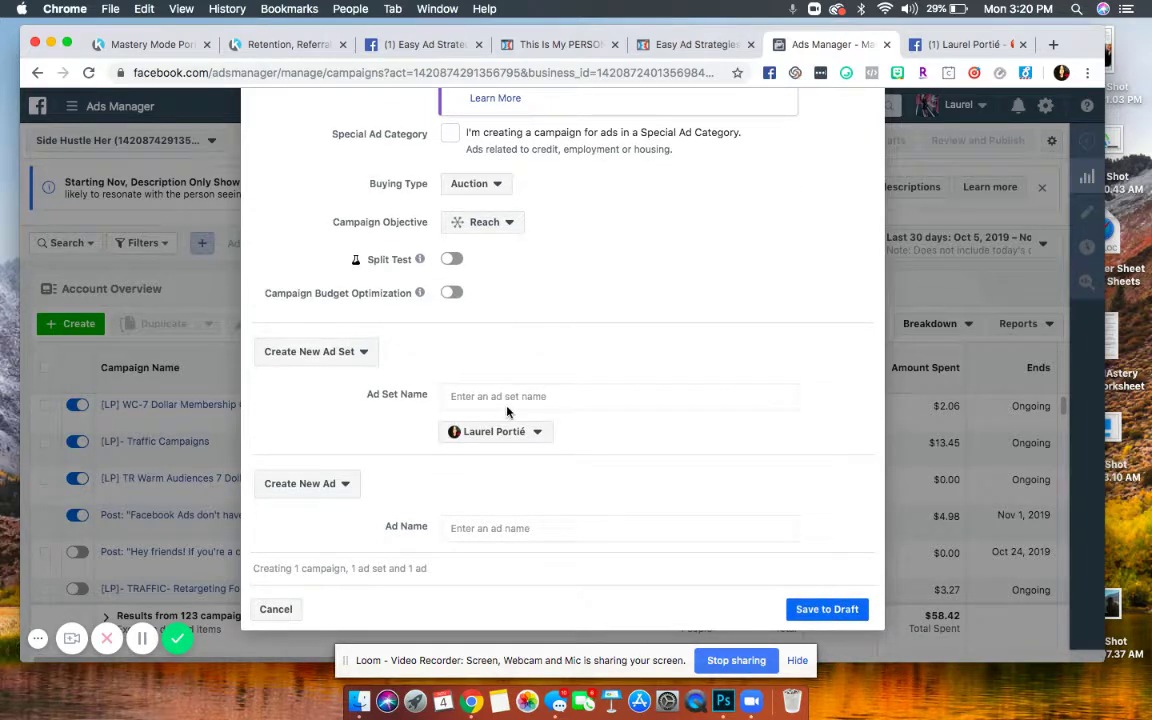
pyautogui.click(506, 399)
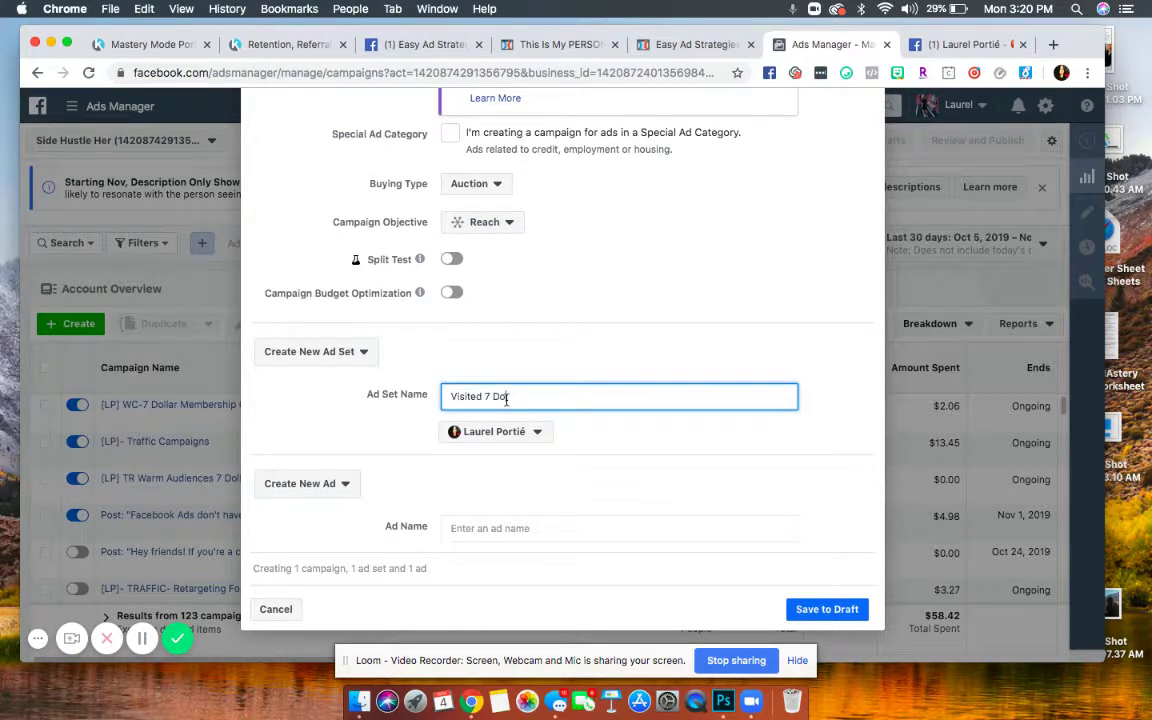
pyautogui.write('Visited 7 Dollar Offer')
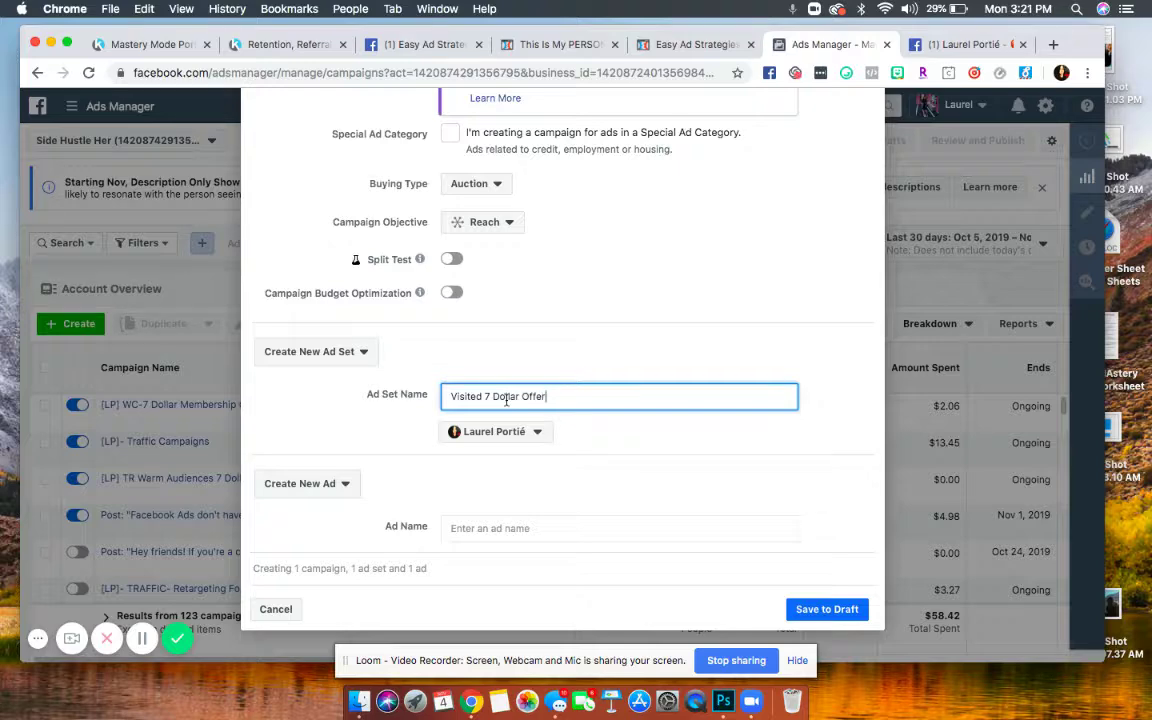
pyautogui.write(':')
pyautogui.hotkey('ctrl', 'Tab')
pyautogui.scroll(-5, 1042, 307)
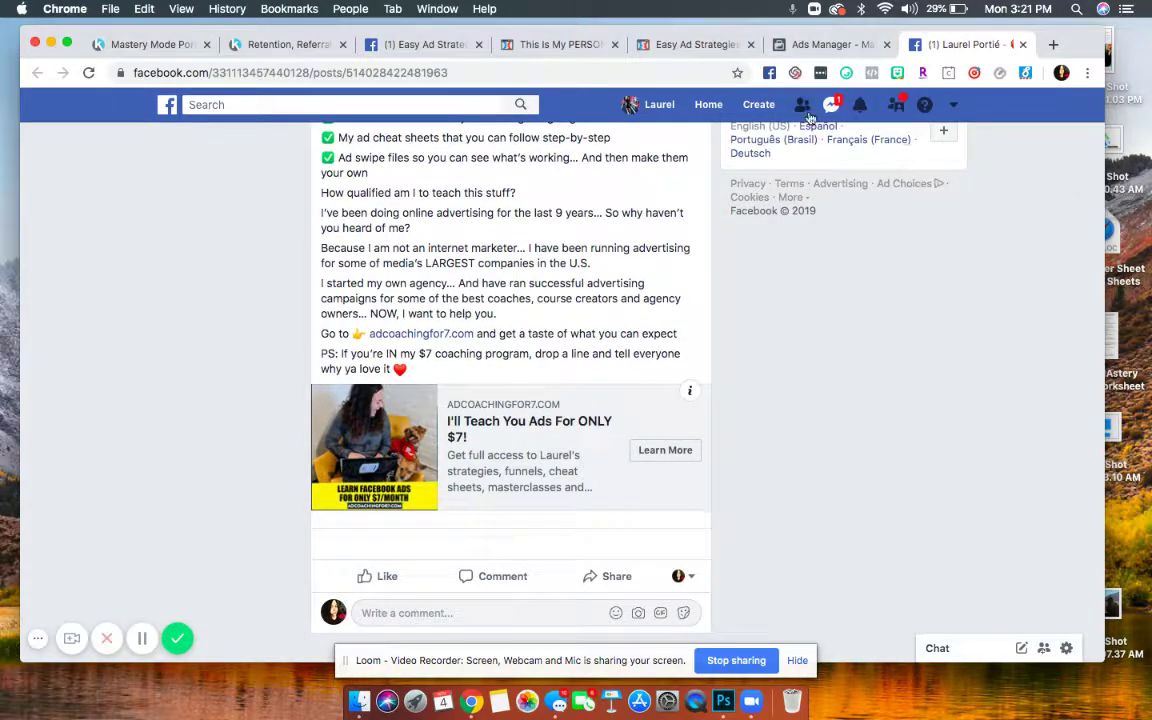
pyautogui.click(825, 44)
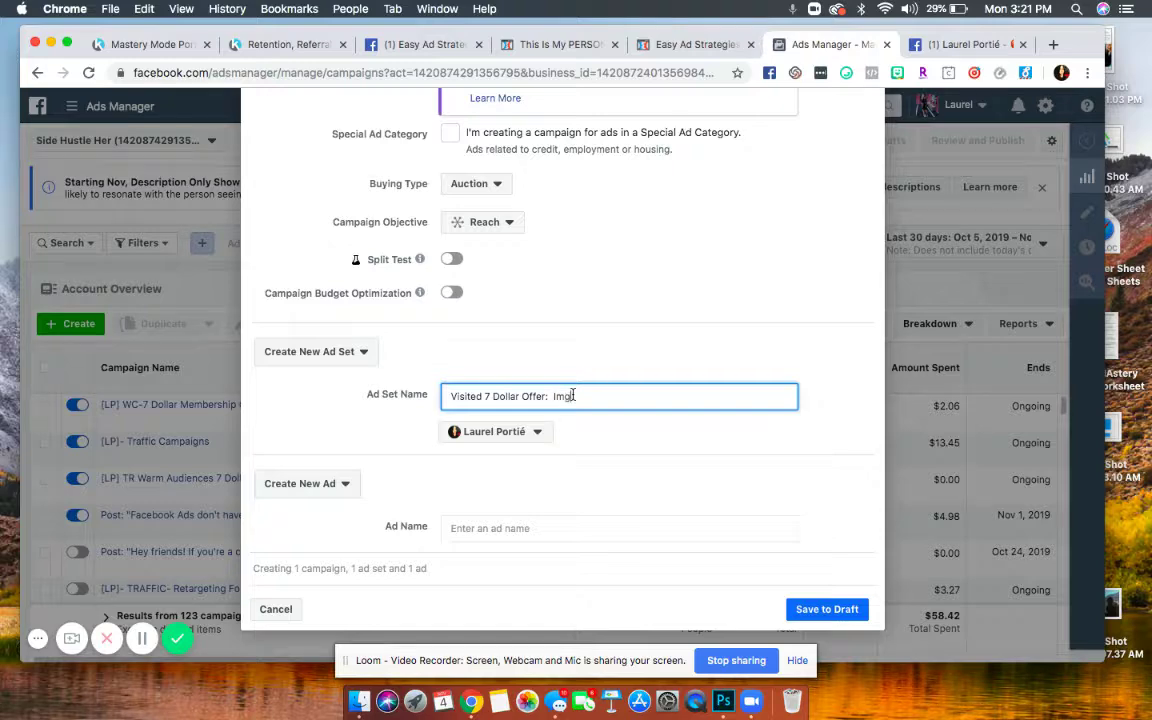
pyautogui.write('Ramone')
pyautogui.click(950, 44)
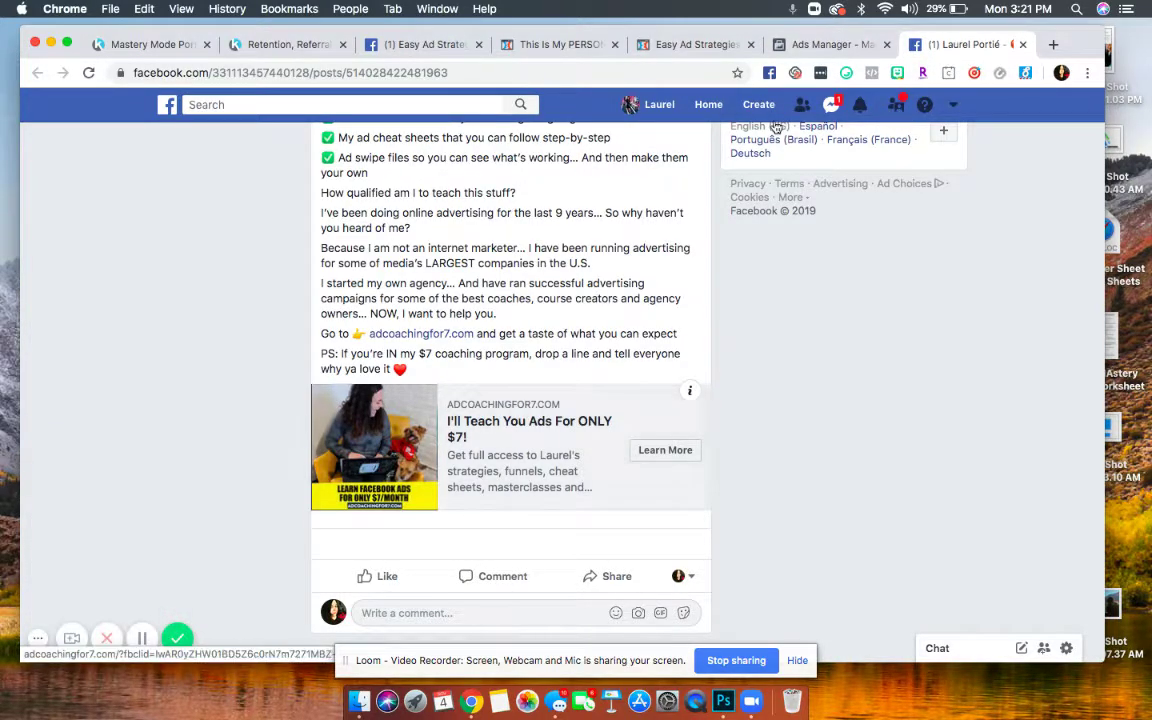
pyautogui.click(825, 44)
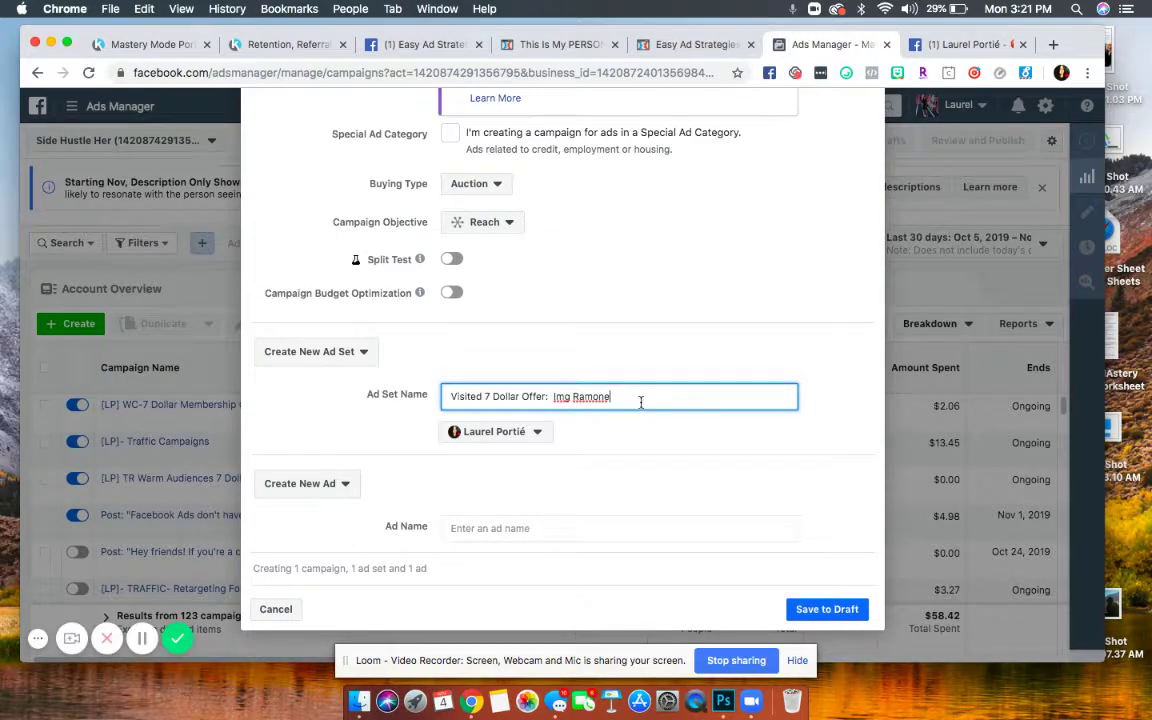
pyautogui.click(797, 455)
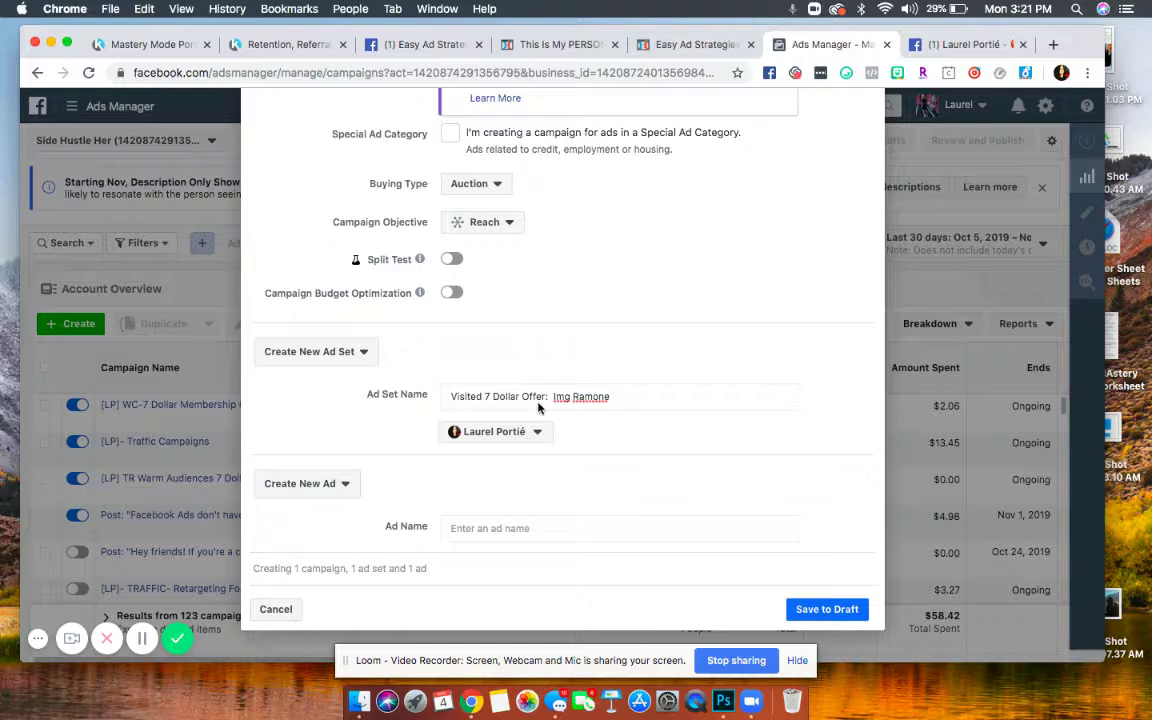
# Name the new ad Img Ramone and save the campaign, ad set and ad to draft.
pyautogui.click(469, 531)
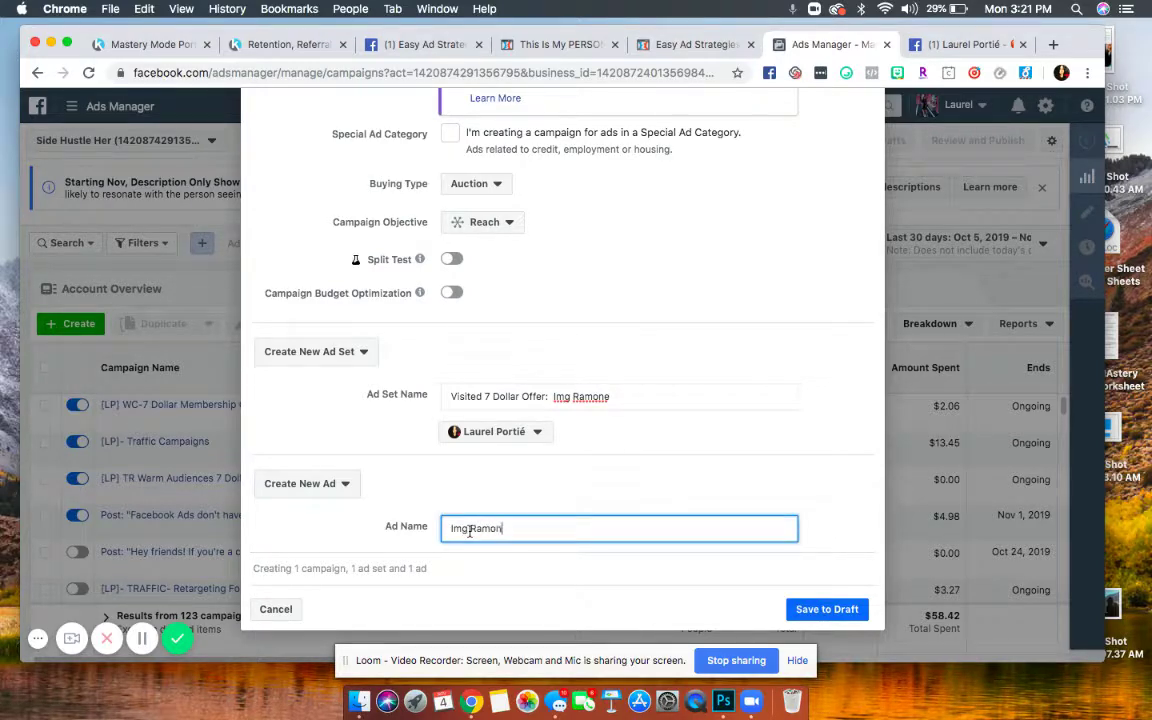
pyautogui.click(790, 610)
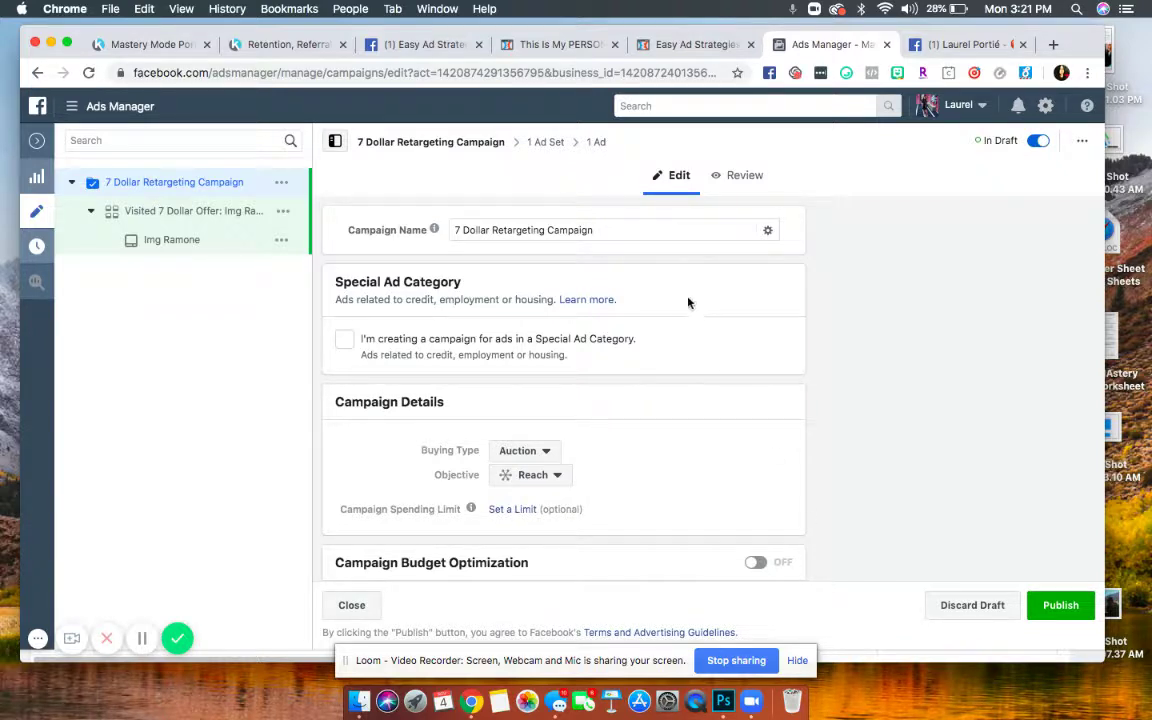
# Open the Img Ramone ad, set it to use an existing post, and view the page's list of posts.
pyautogui.click(602, 146)
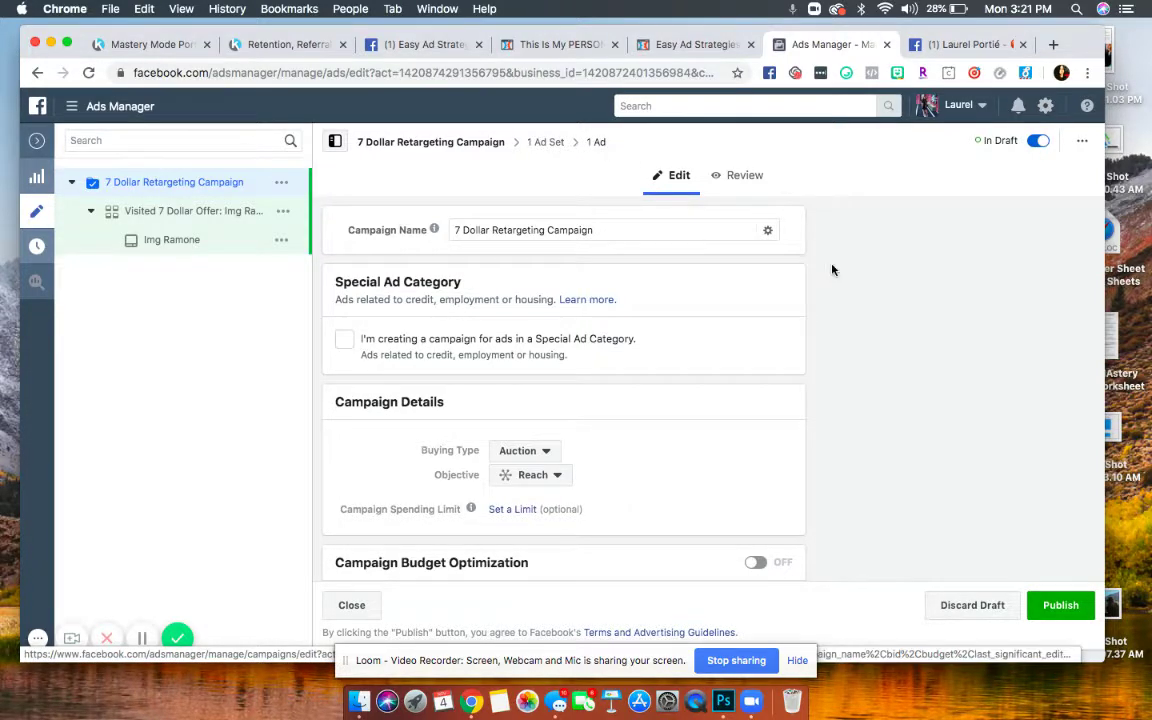
pyautogui.click(940, 48)
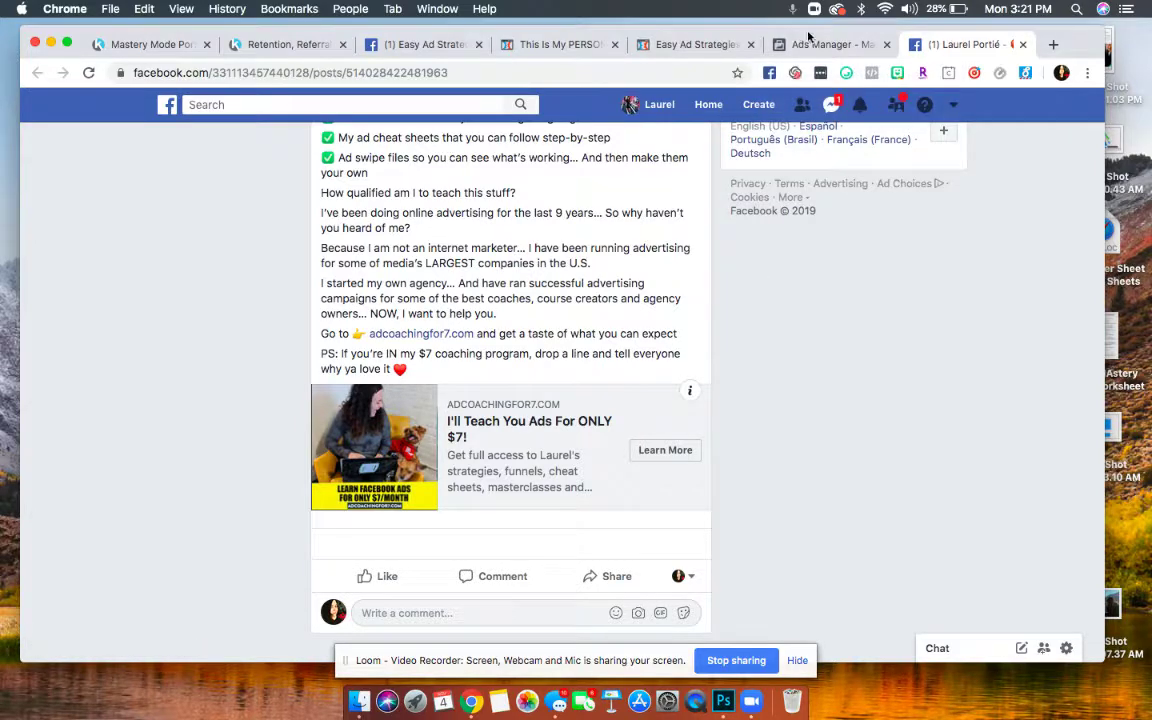
pyautogui.scroll(5, 811, 347)
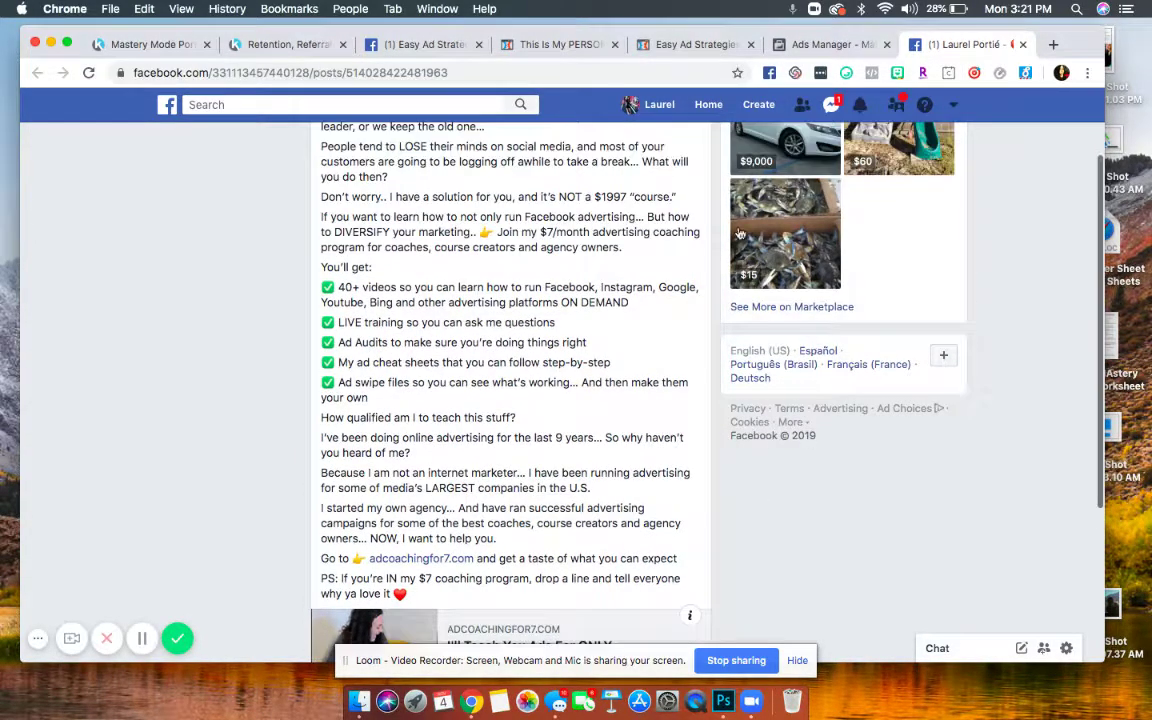
pyautogui.click(810, 44)
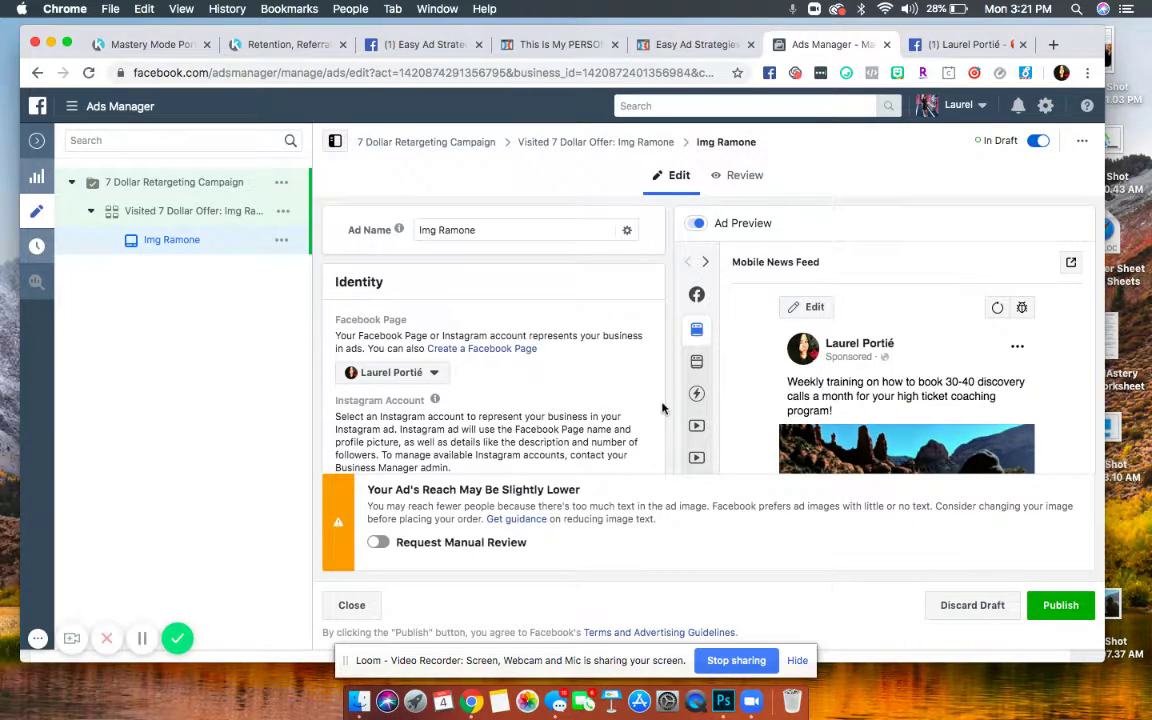
pyautogui.scroll(-6, 663, 406)
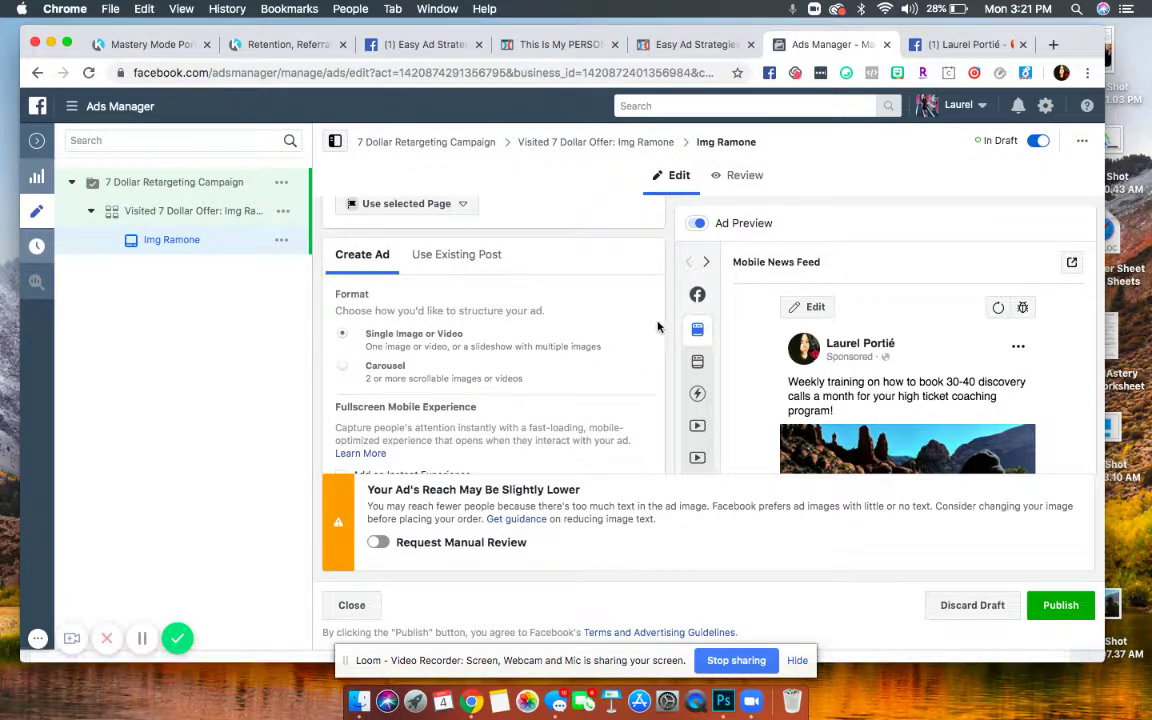
pyautogui.scroll(-5, 666, 324)
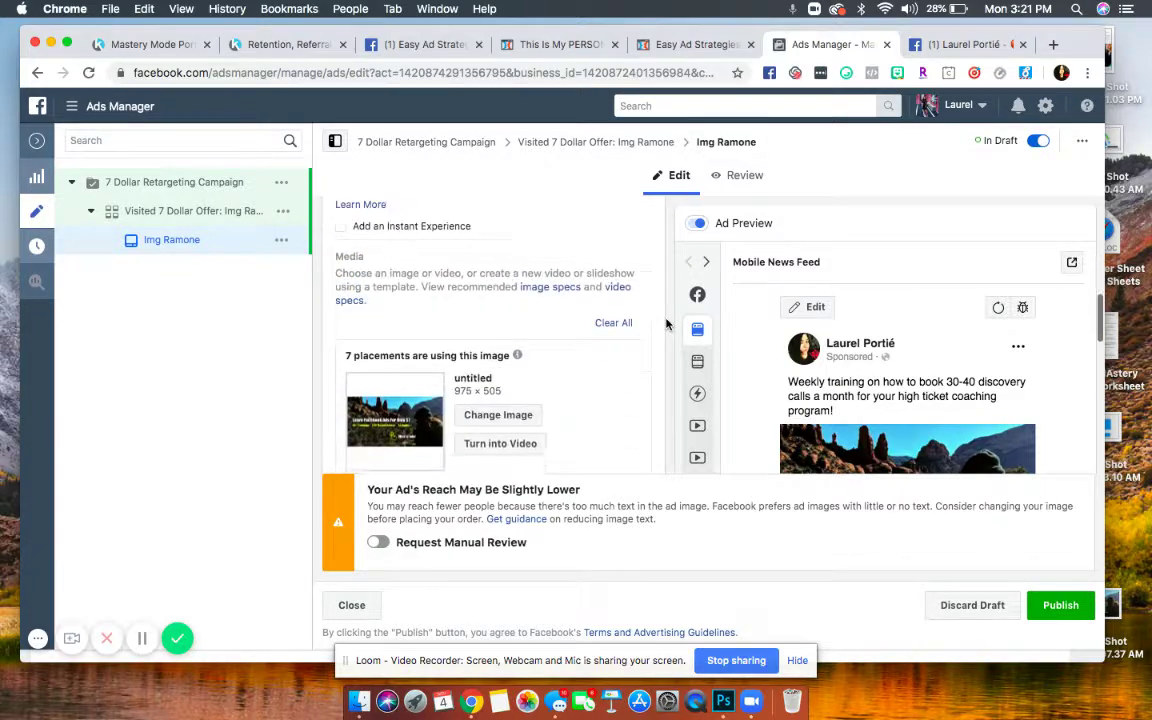
pyautogui.scroll(5, 666, 324)
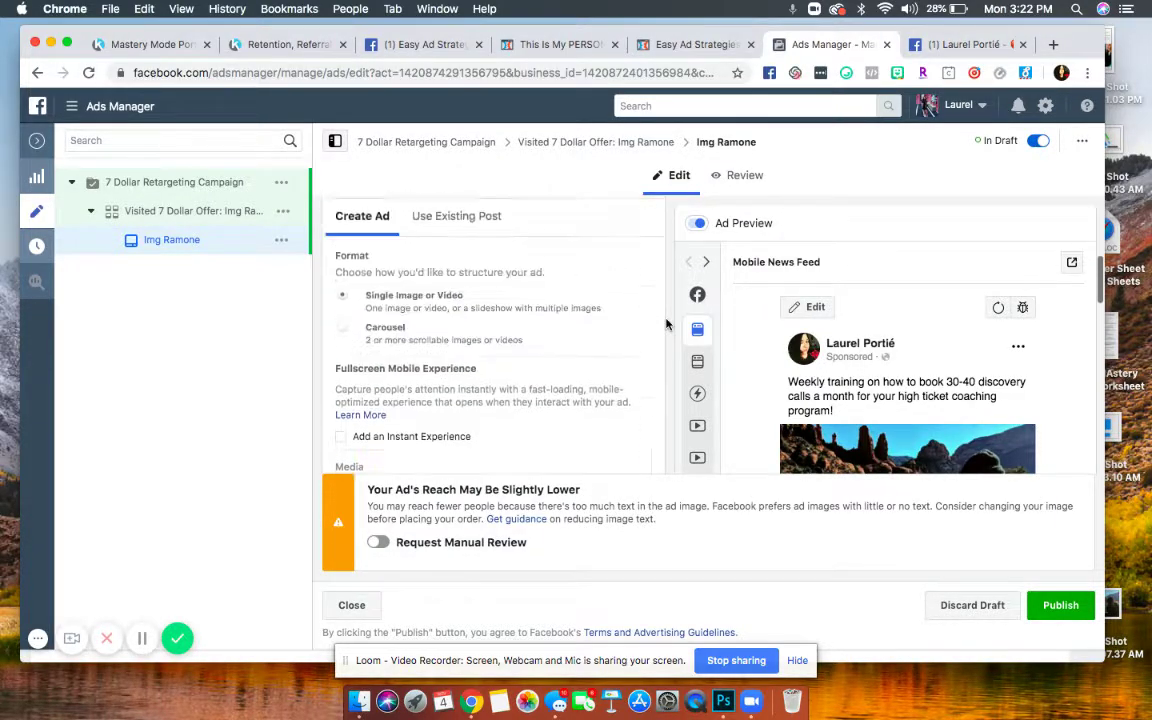
pyautogui.click(470, 341)
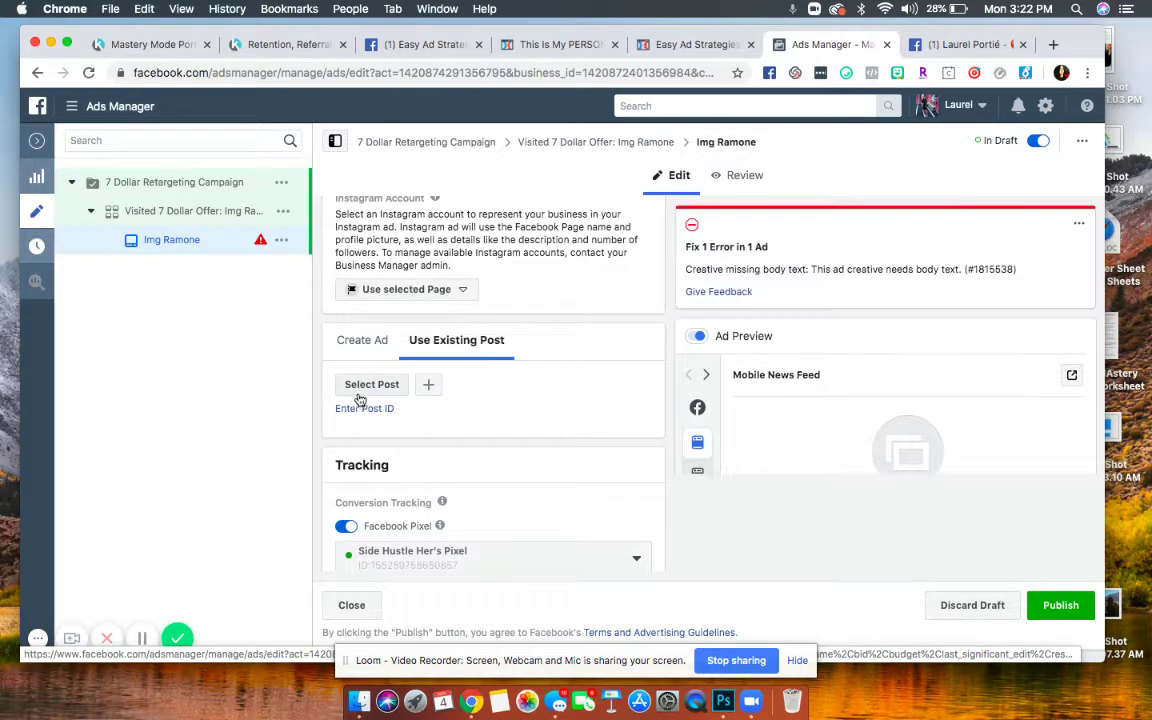
pyautogui.click(372, 384)
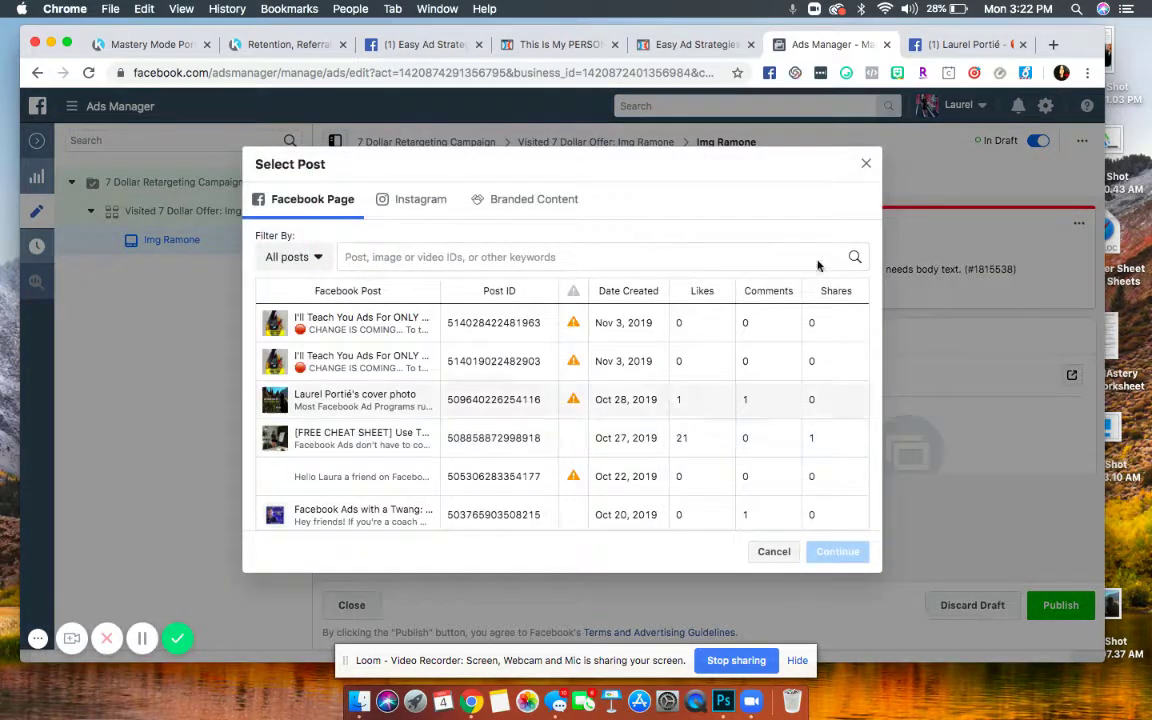
pyautogui.click(866, 163)
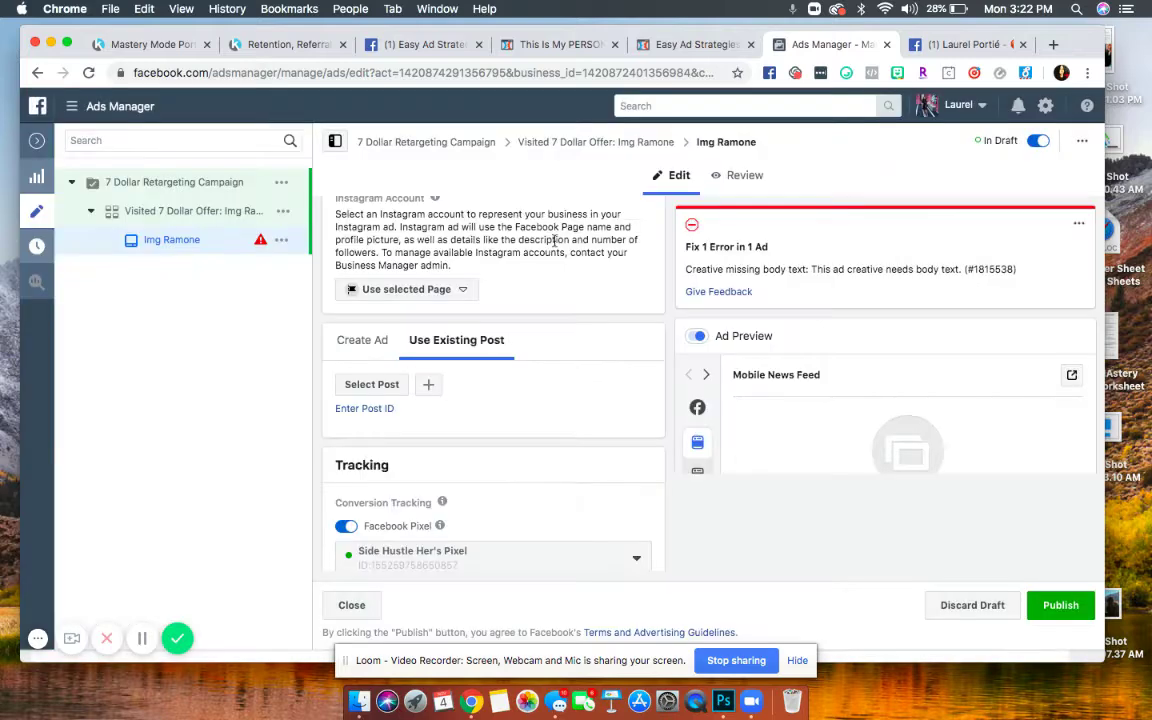
# Attach the $7 coaching post to the ad by submitting the post ID copied from the end of its URL.
pyautogui.click(368, 410)
pyautogui.press('super+v')
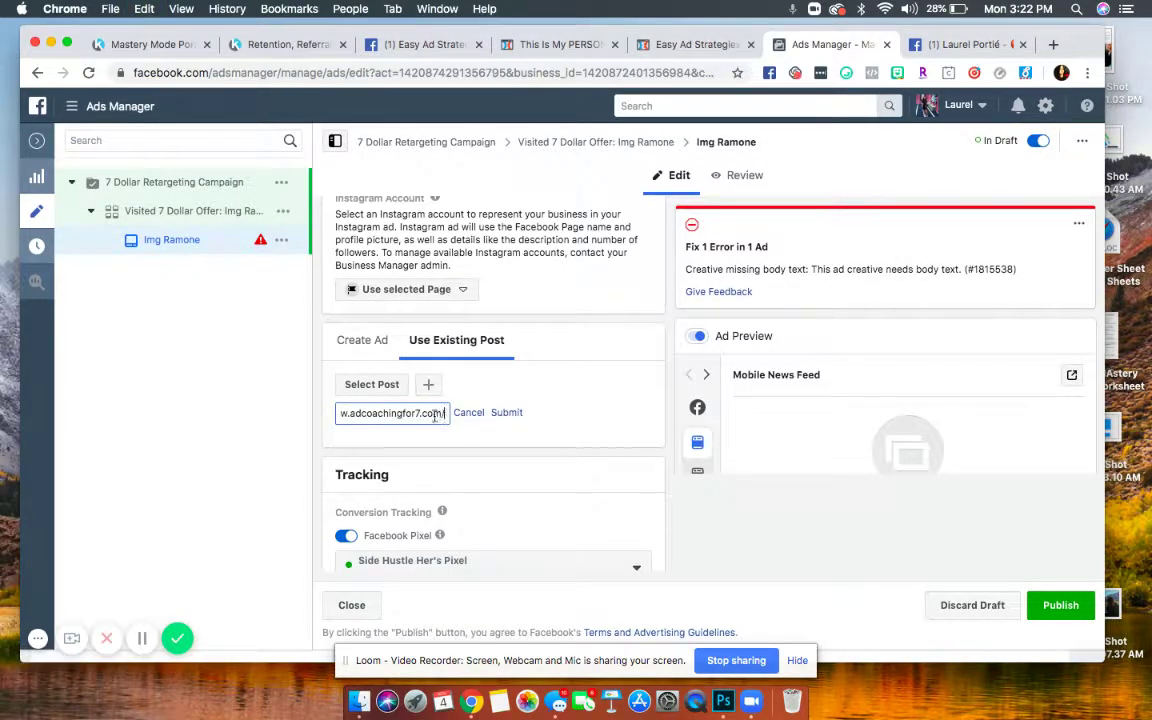
pyautogui.press('super+a')
pyautogui.press('BackSpace')
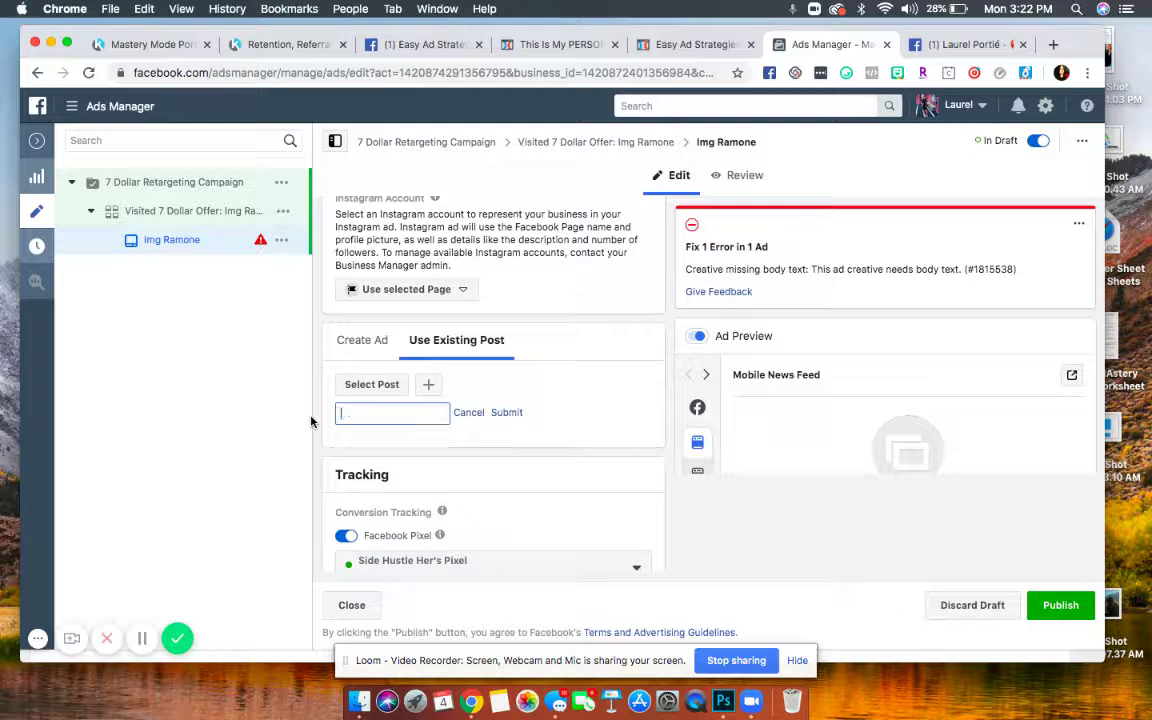
pyautogui.click(952, 45)
pyautogui.click(448, 72)
pyautogui.moveTo(448, 72); pyautogui.dragTo(347, 76)
pyautogui.press('super+c')
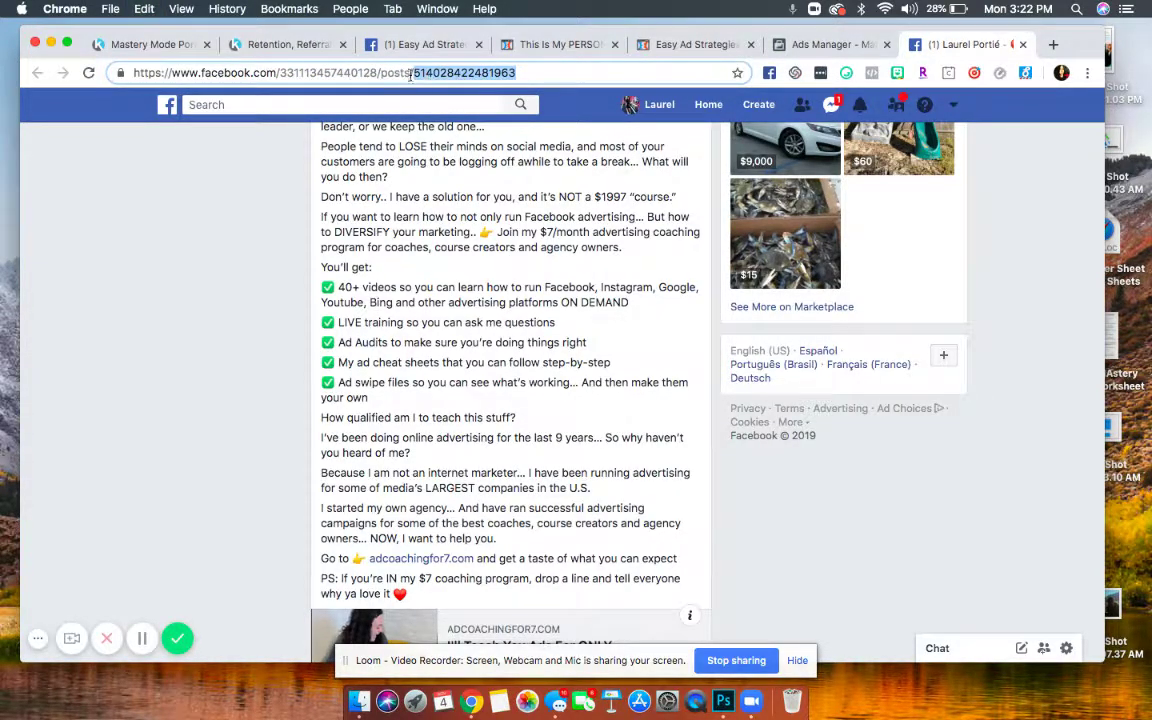
pyautogui.click(830, 44)
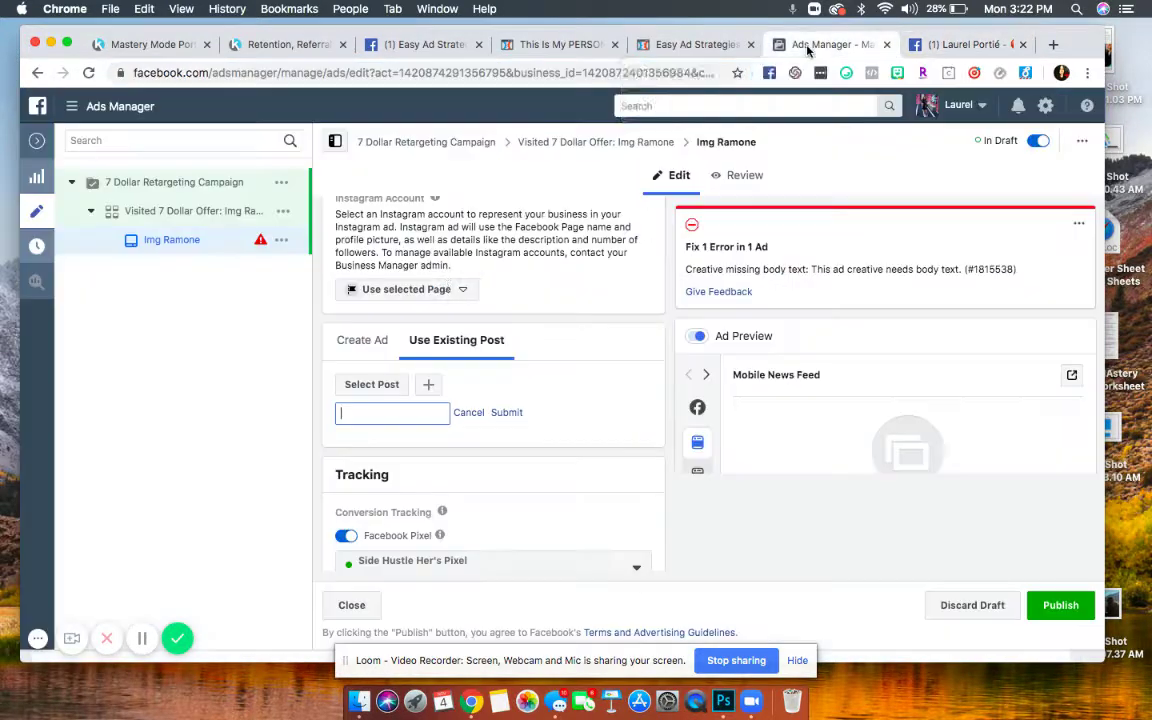
pyautogui.press('super+v')
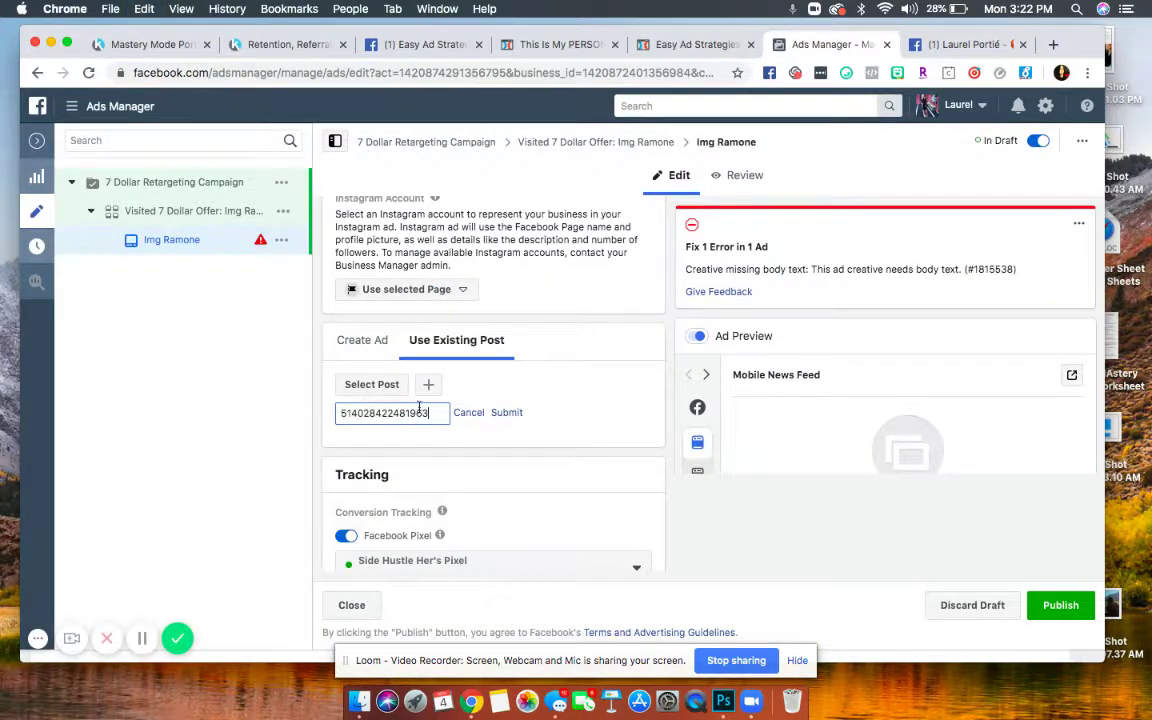
pyautogui.click(514, 416)
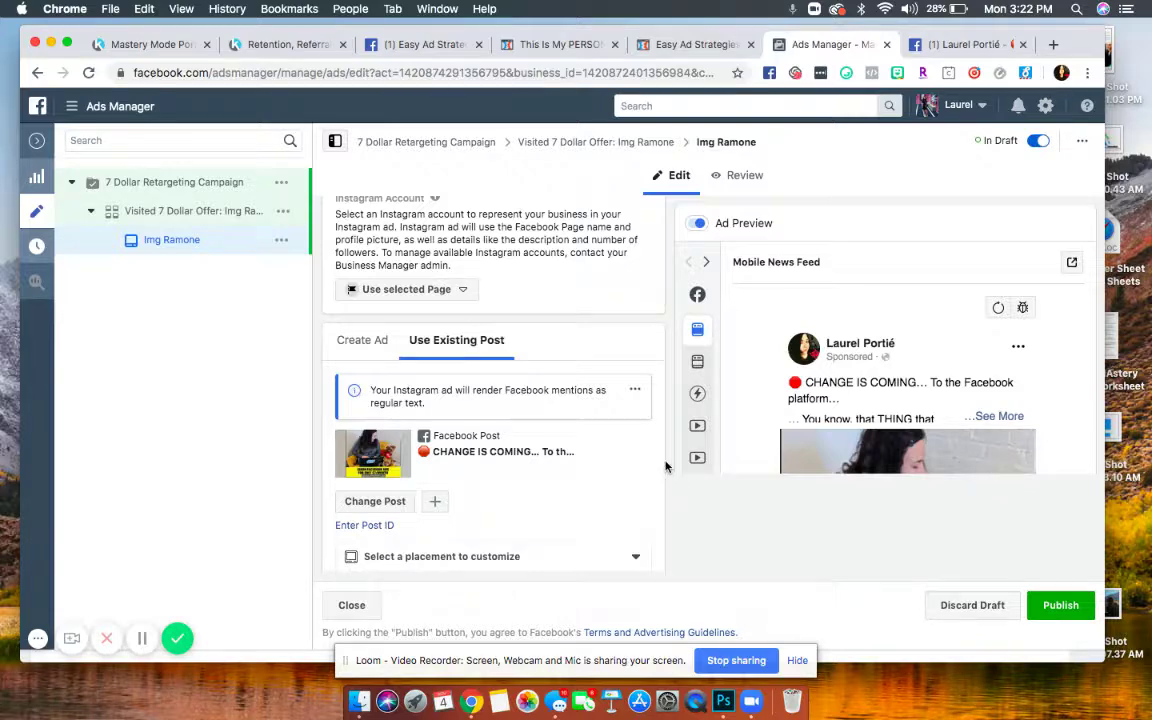
# Check the ad's tracking settings and set the daily budget of the Visited 7 Dollar Offer ad set to $2.00.
pyautogui.scroll(-5, 668, 470)
pyautogui.scroll(-3, 668, 466)
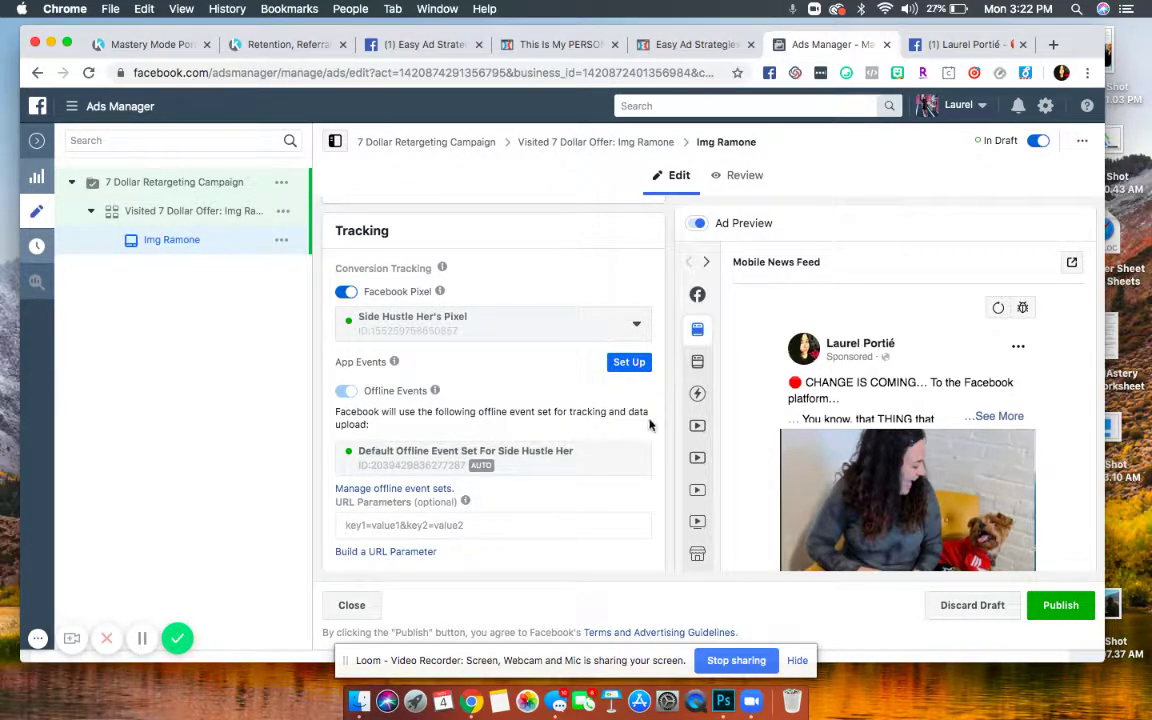
pyautogui.click(615, 148)
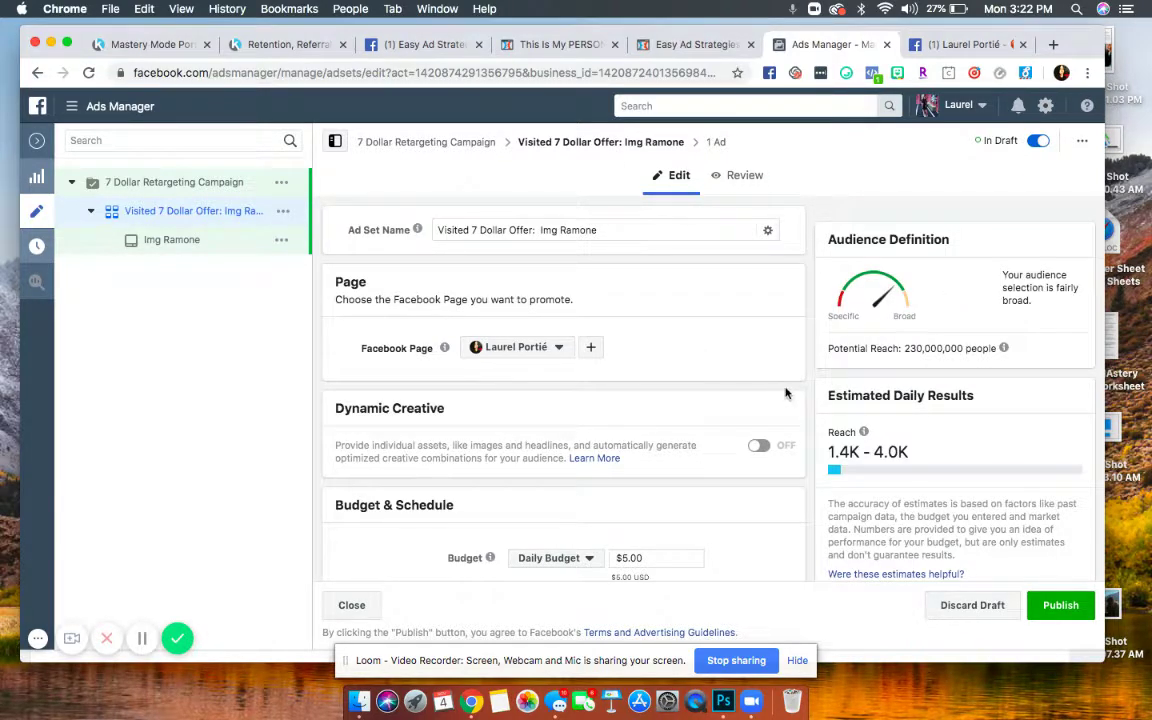
pyautogui.scroll(-3, 787, 390)
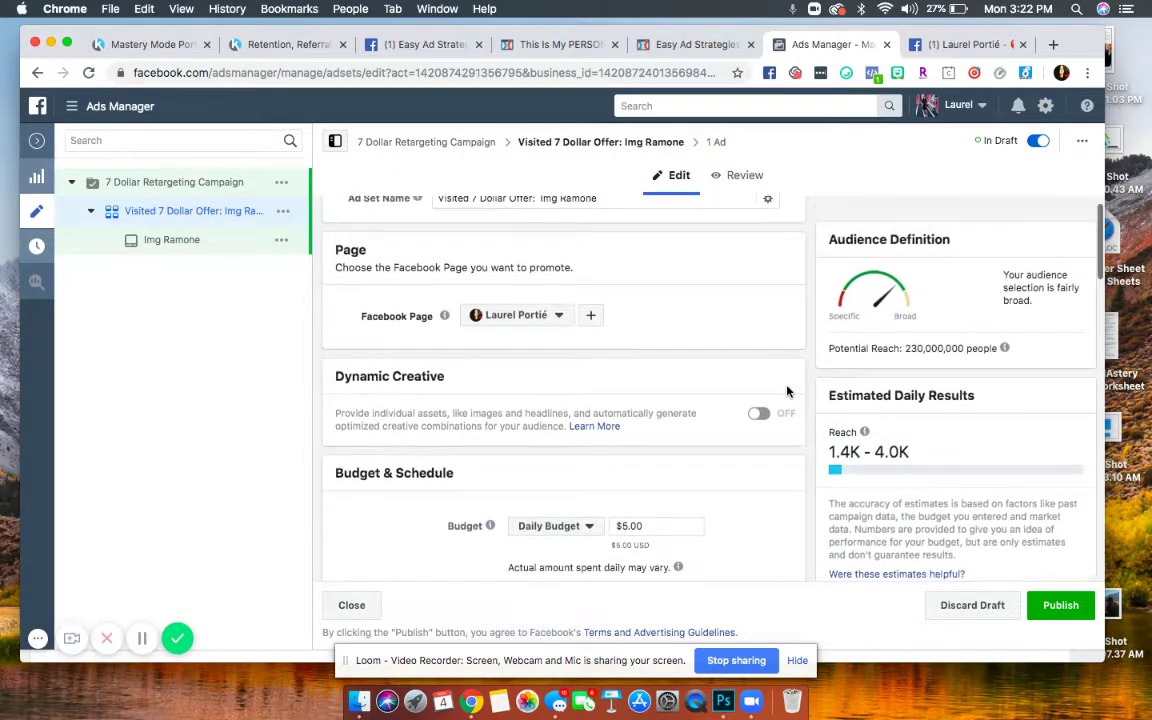
pyautogui.click(626, 430)
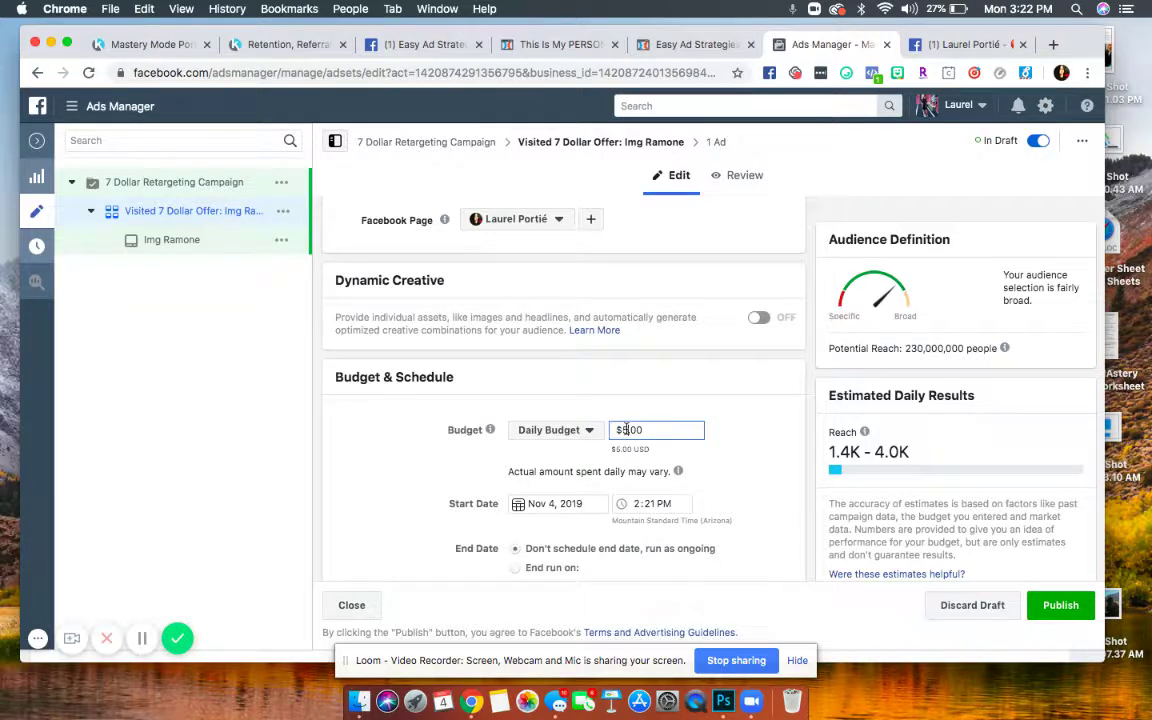
pyautogui.click(782, 462)
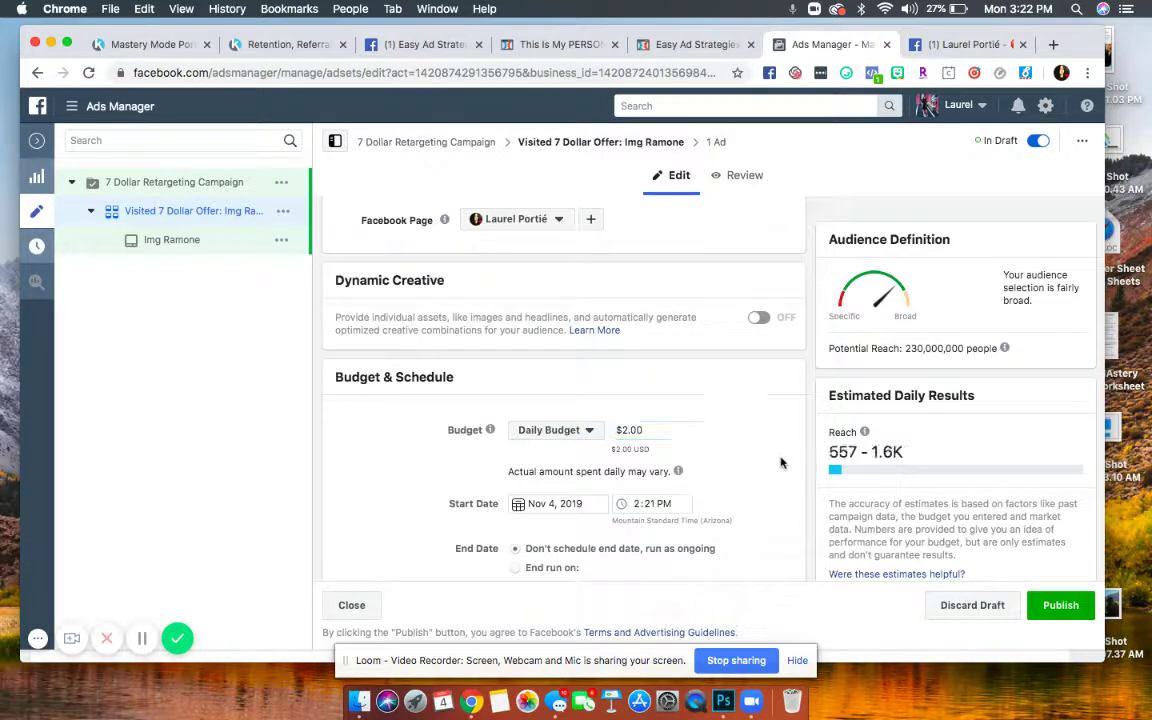
pyautogui.scroll(-4, 780, 462)
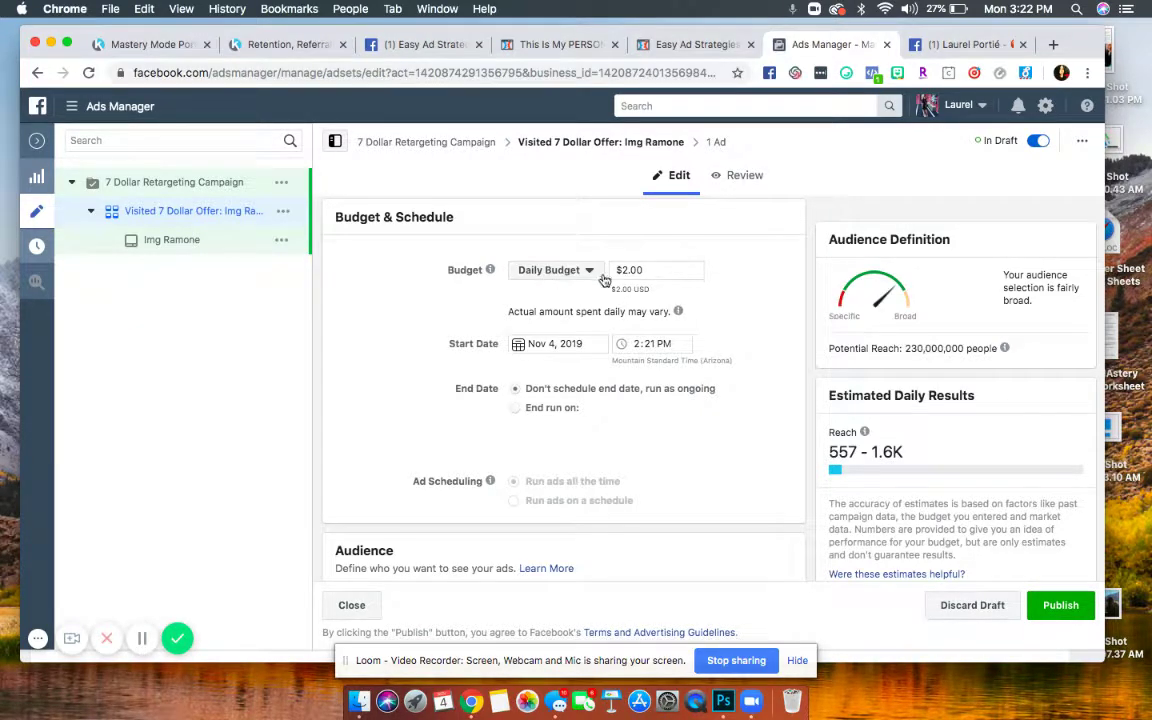
# Replace the United States location with Worldwide in the ad set's audience.
pyautogui.scroll(-6, 811, 383)
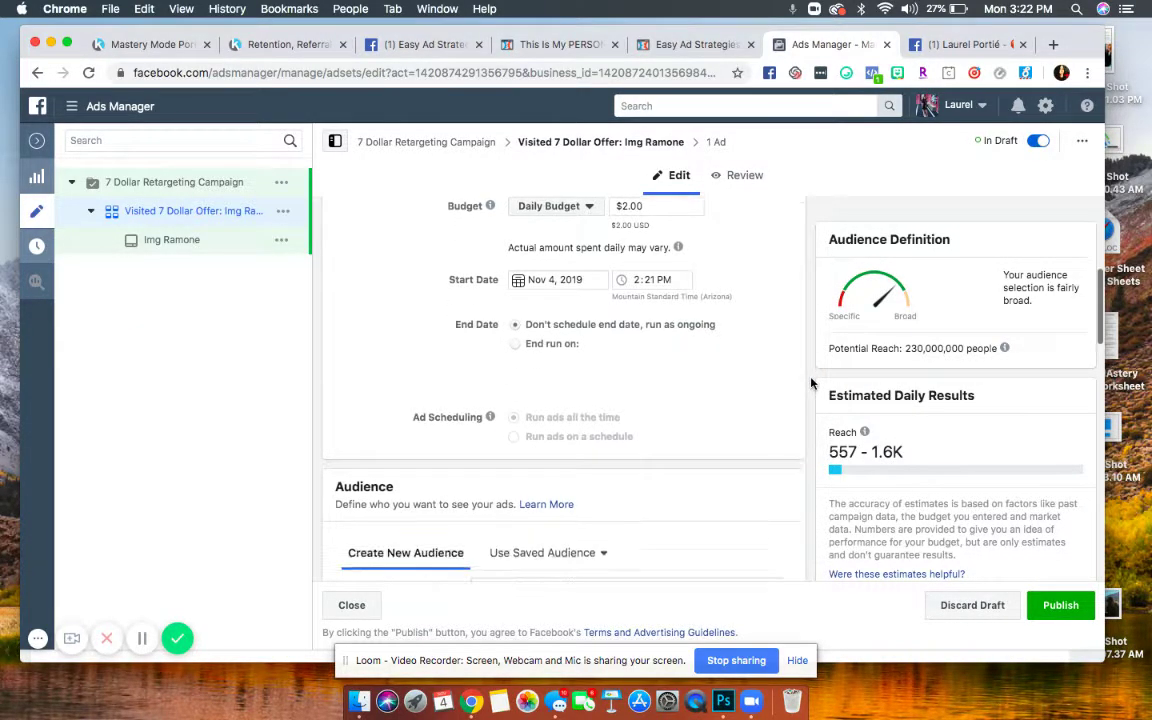
pyautogui.scroll(-1, 811, 383)
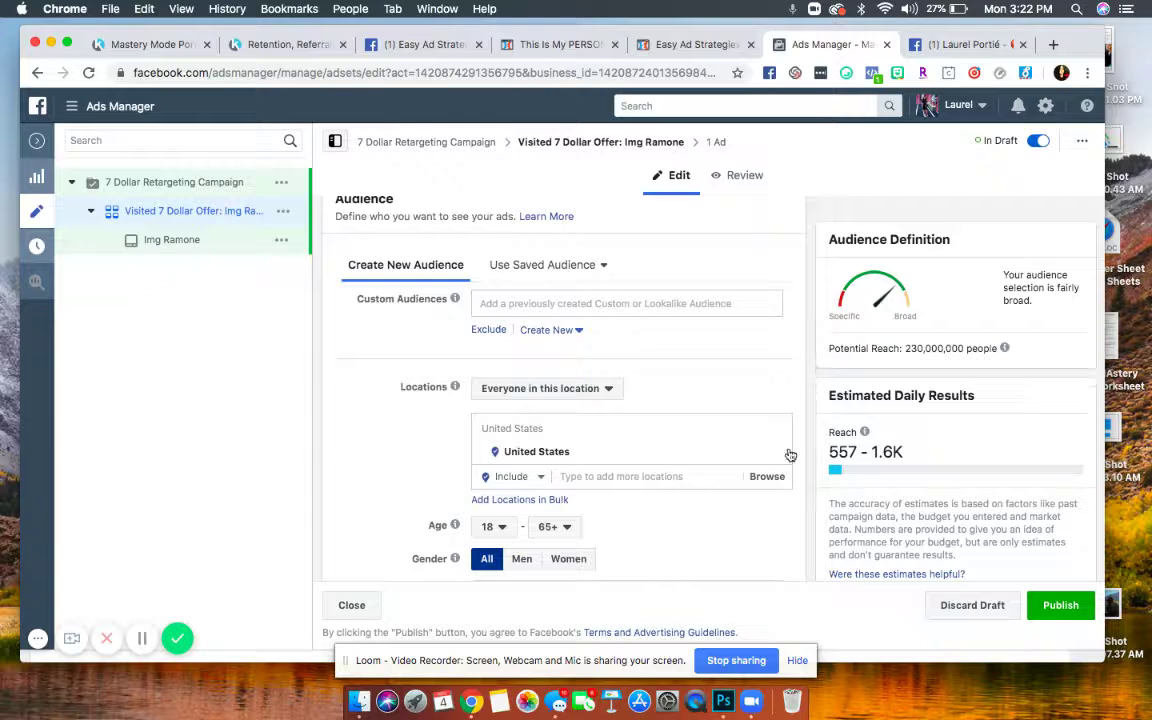
pyautogui.moveTo(780, 455)
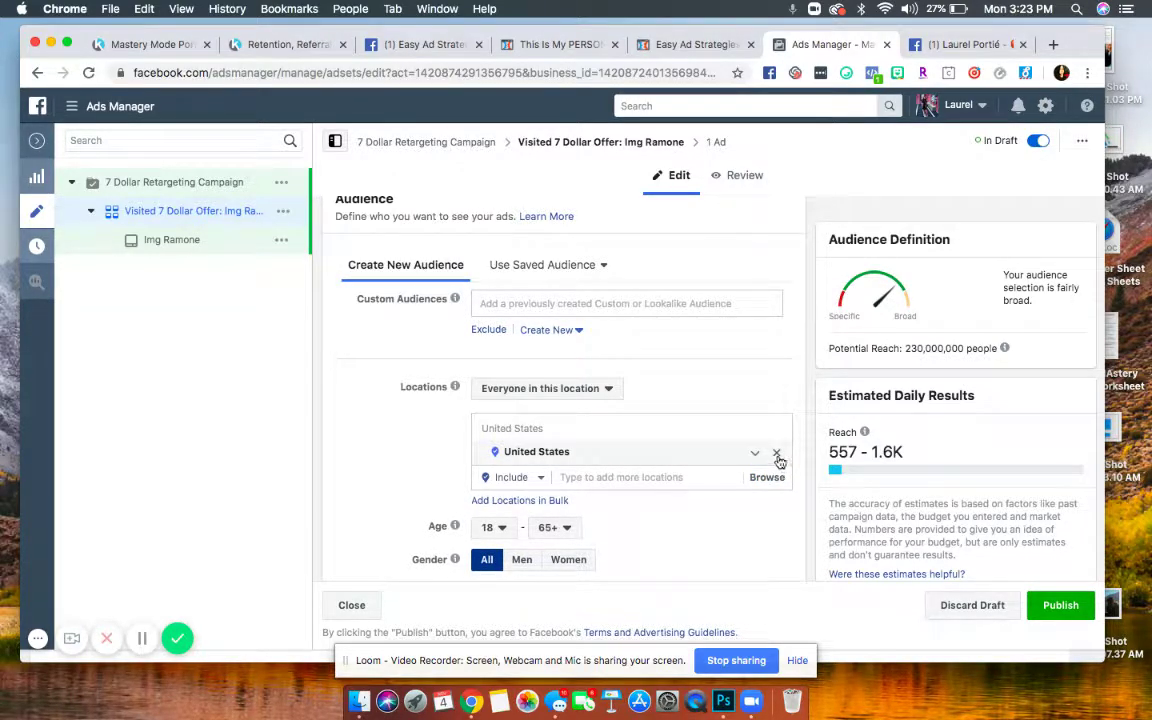
pyautogui.click(776, 452)
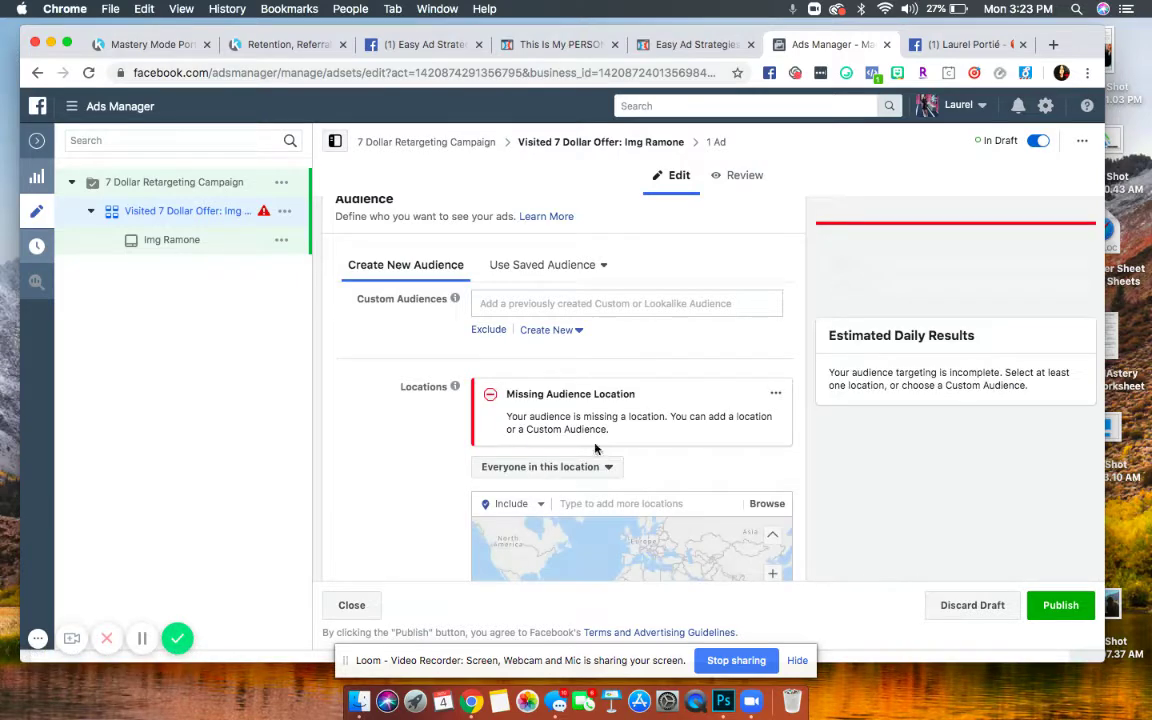
pyautogui.click(590, 503)
pyautogui.write('Wo')
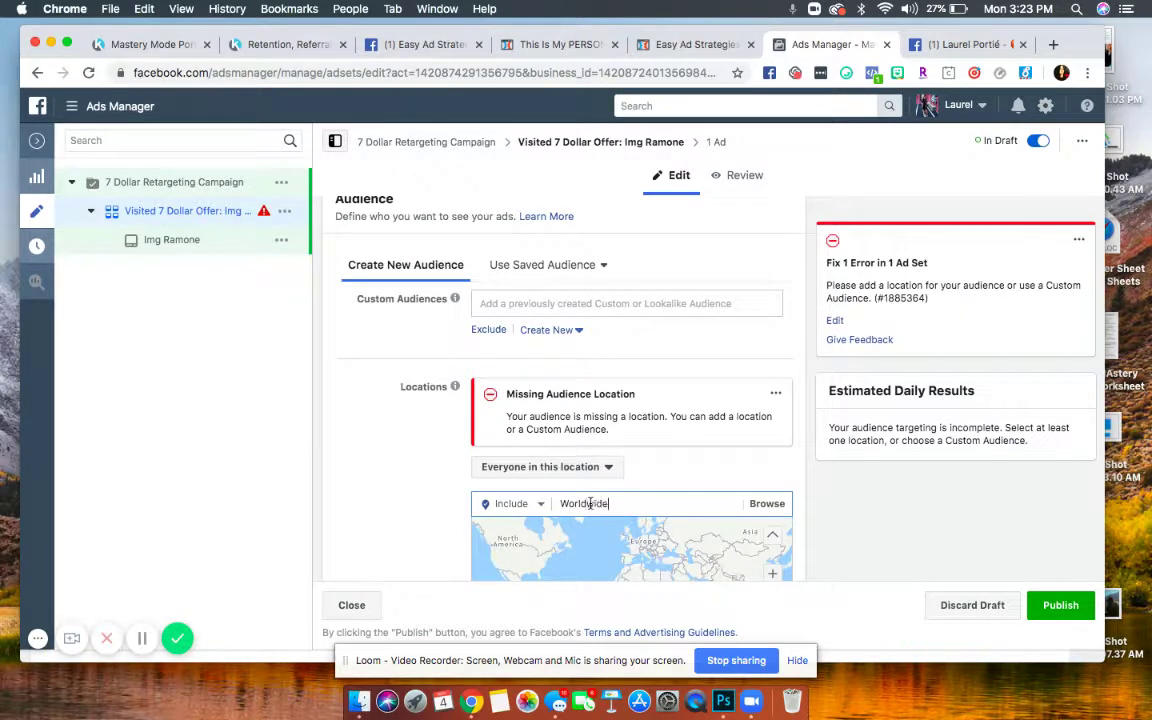
pyautogui.write('rldwide')
pyautogui.click(600, 532)
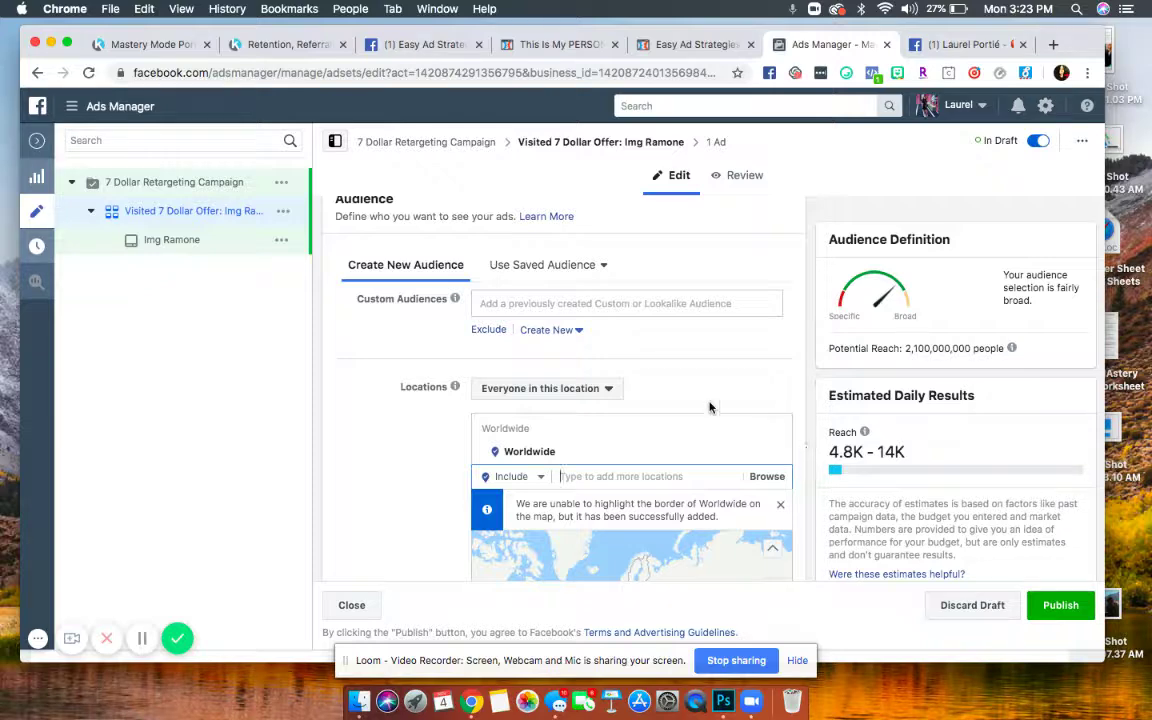
# Target the website custom audience 7 Dollar Offer 7 Days [NO PURCH] and check the remaining audience and placement settings.
pyautogui.click(550, 303)
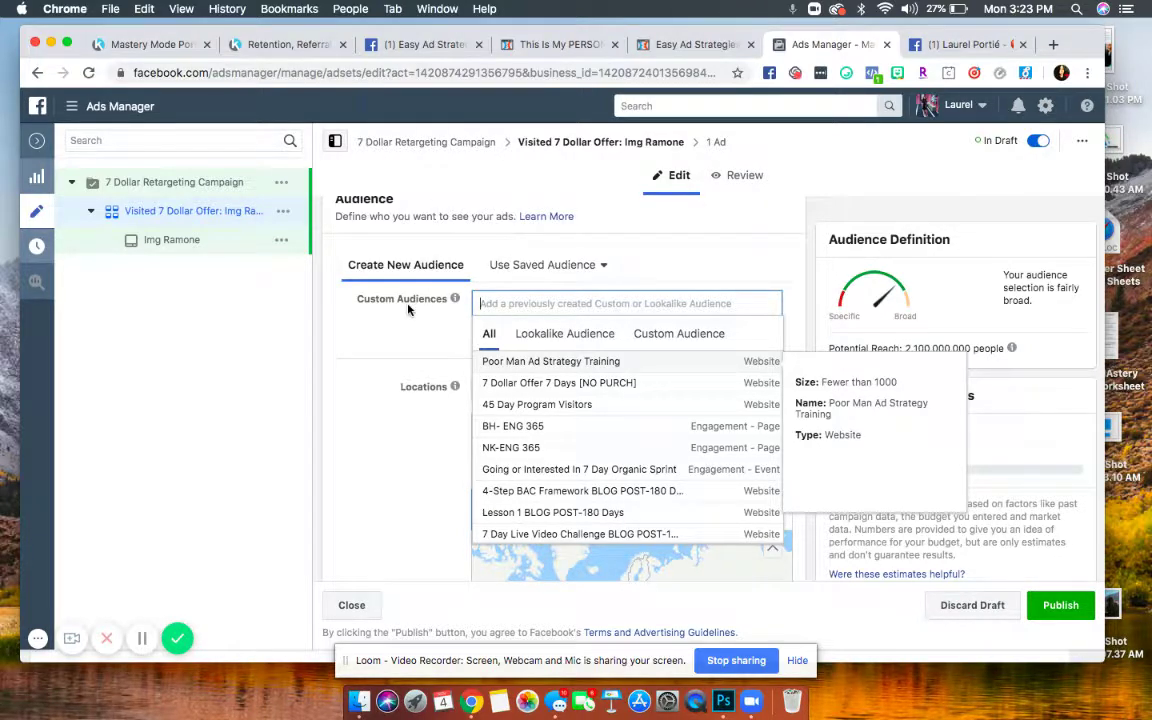
pyautogui.click(501, 387)
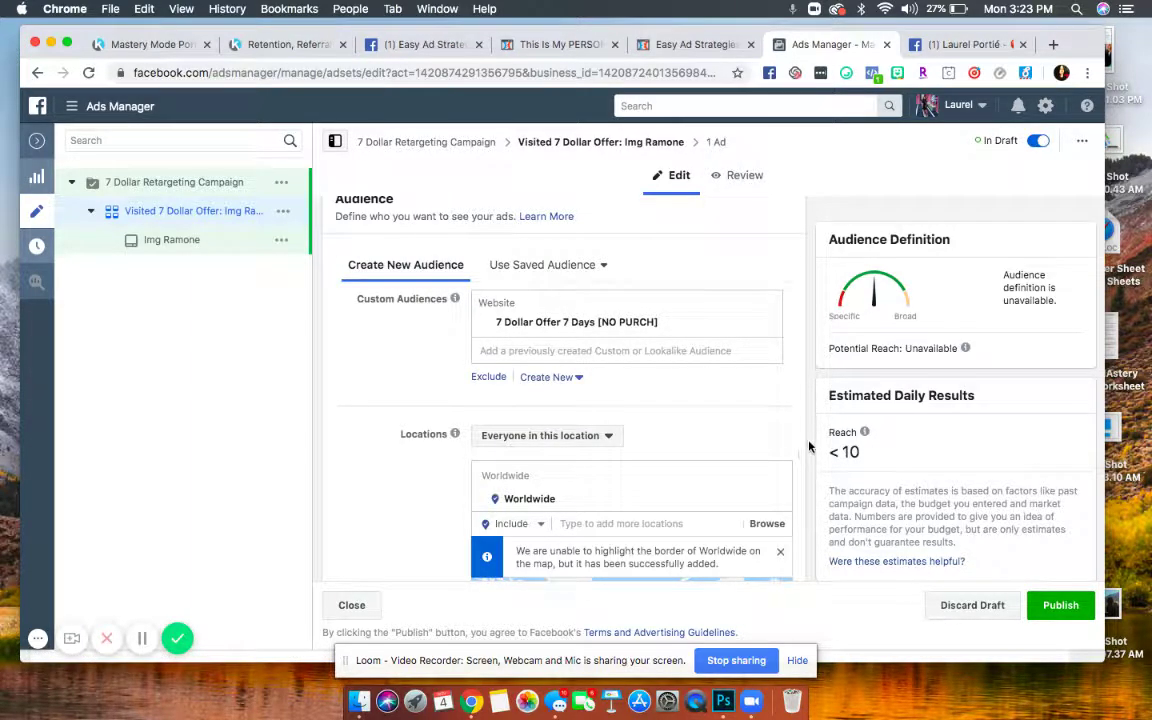
pyautogui.scroll(-5, 810, 446)
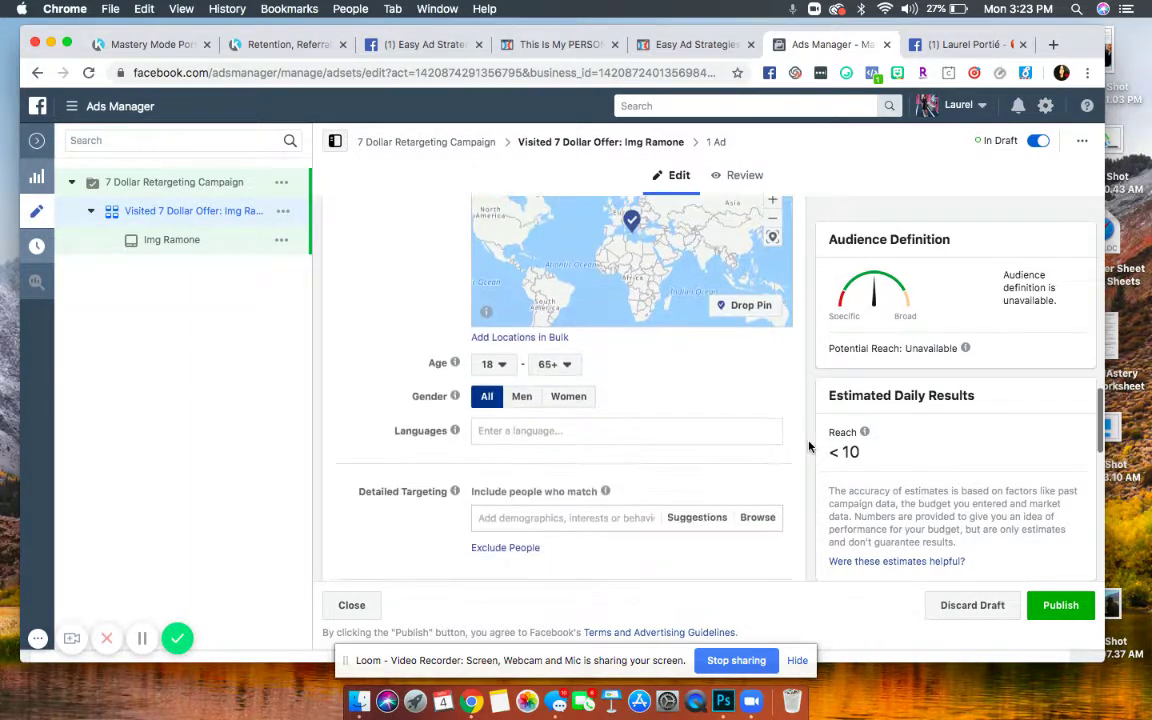
pyautogui.scroll(-4, 810, 446)
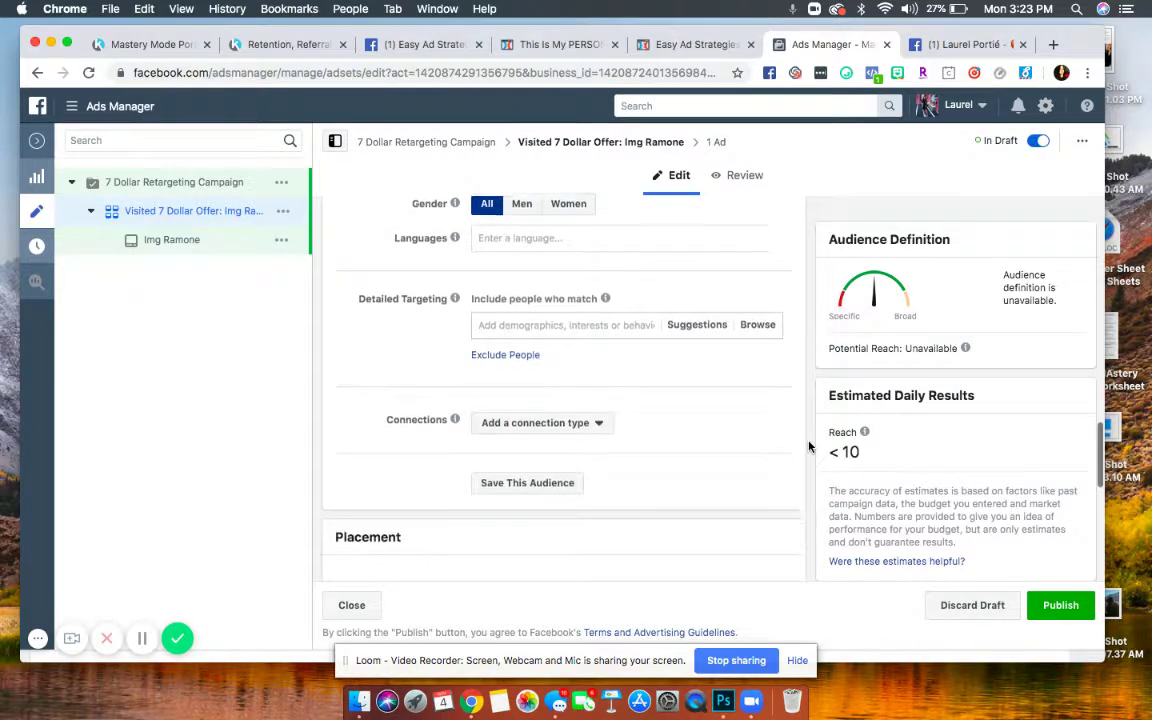
pyautogui.scroll(-4, 810, 446)
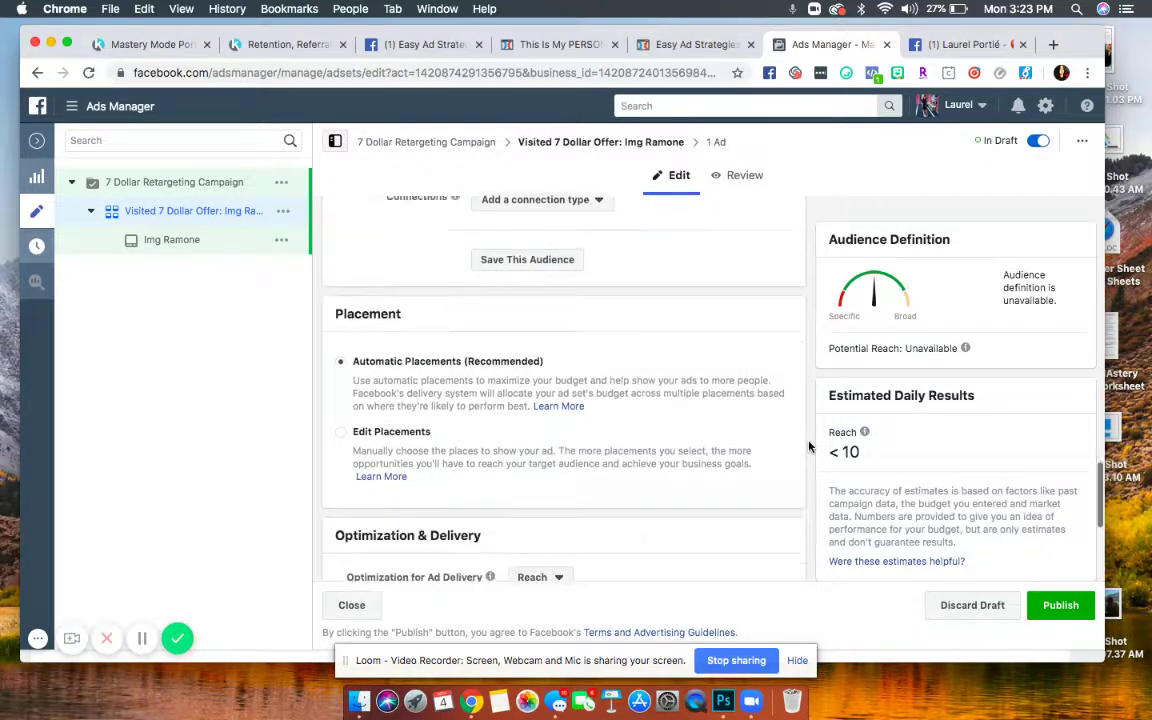
pyautogui.scroll(-3, 810, 446)
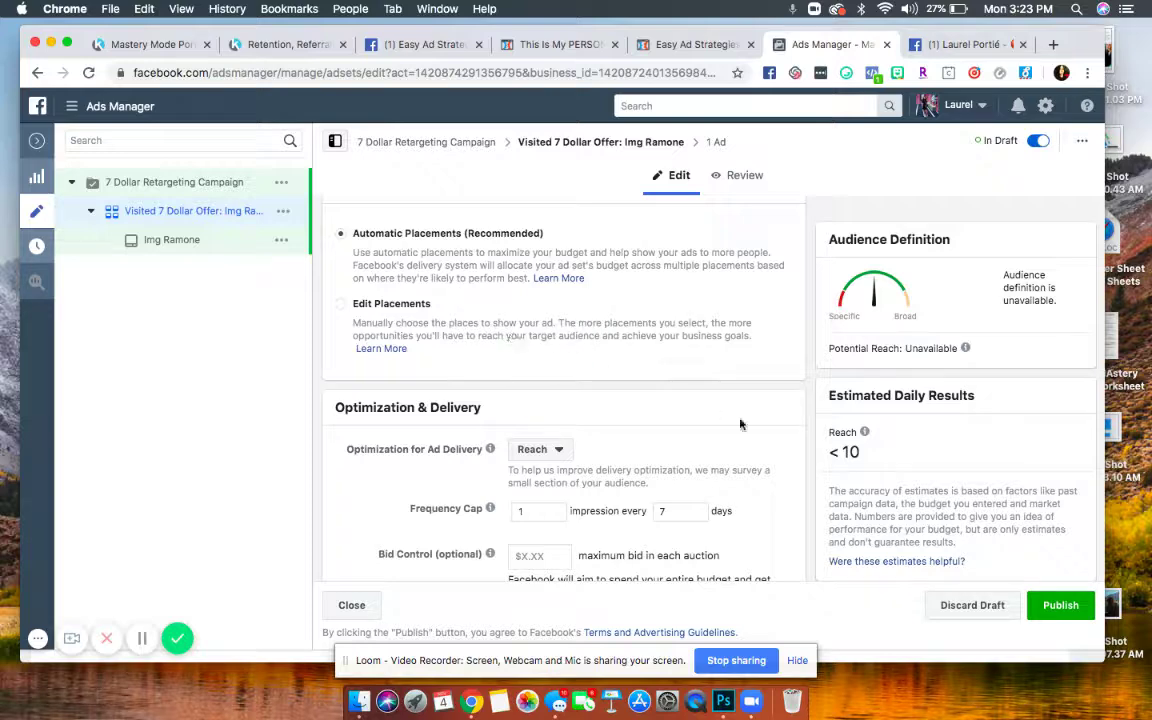
# Set the ad set's frequency cap to 11 impressions every 7 days.
pyautogui.scroll(-5, 813, 437)
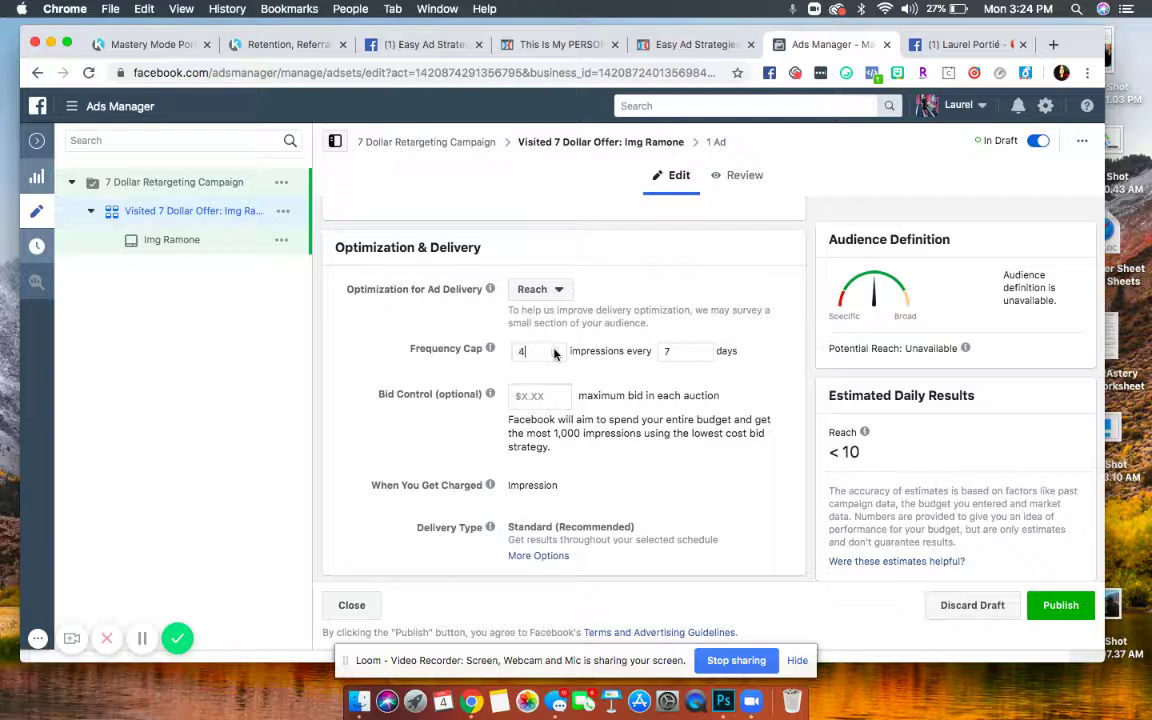
pyautogui.press('BackSpace')
pyautogui.write('6')
pyautogui.press('BackSpace')
pyautogui.write('7')
pyautogui.click(556, 358)
pyautogui.press('BackSpace')
pyautogui.write('8')
pyautogui.press('BackSpace')
pyautogui.write('10')
pyautogui.click(555, 356)
pyautogui.click(555, 356)
pyautogui.click(555, 356)
pyautogui.click(555, 356)
pyautogui.click(555, 348)
pyautogui.click(555, 348)
pyautogui.click(555, 348)
pyautogui.click(555, 348)
pyautogui.click(555, 348)
pyautogui.click(555, 348)
pyautogui.click(555, 348)
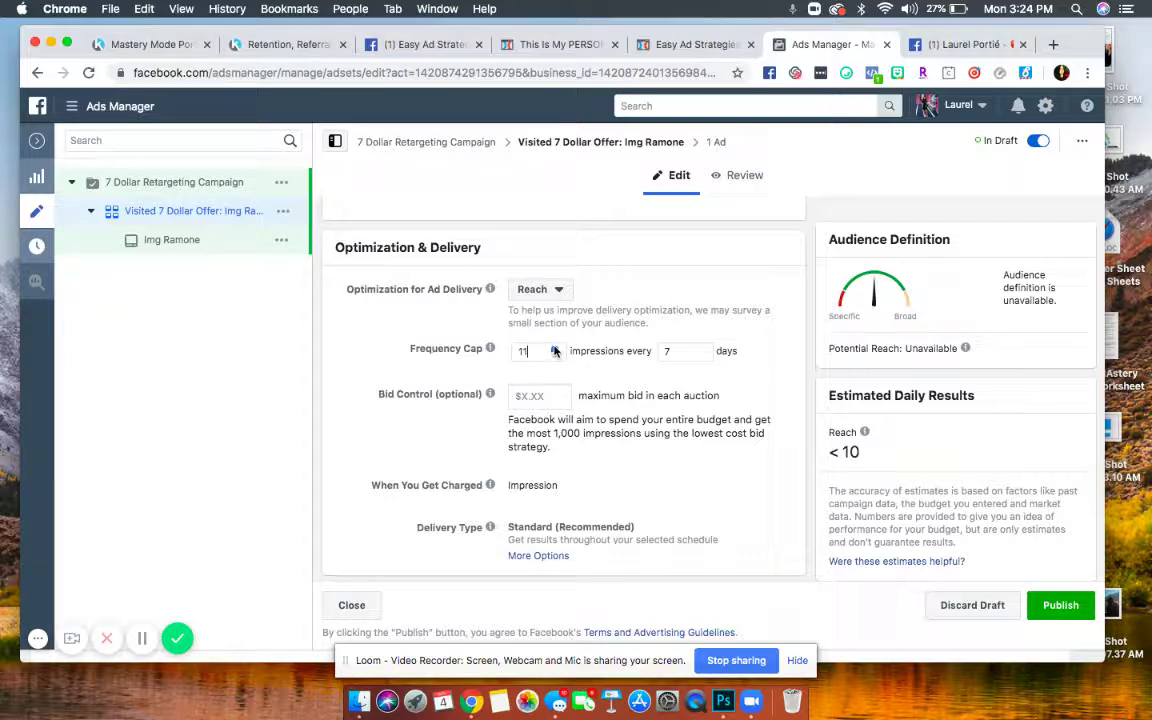